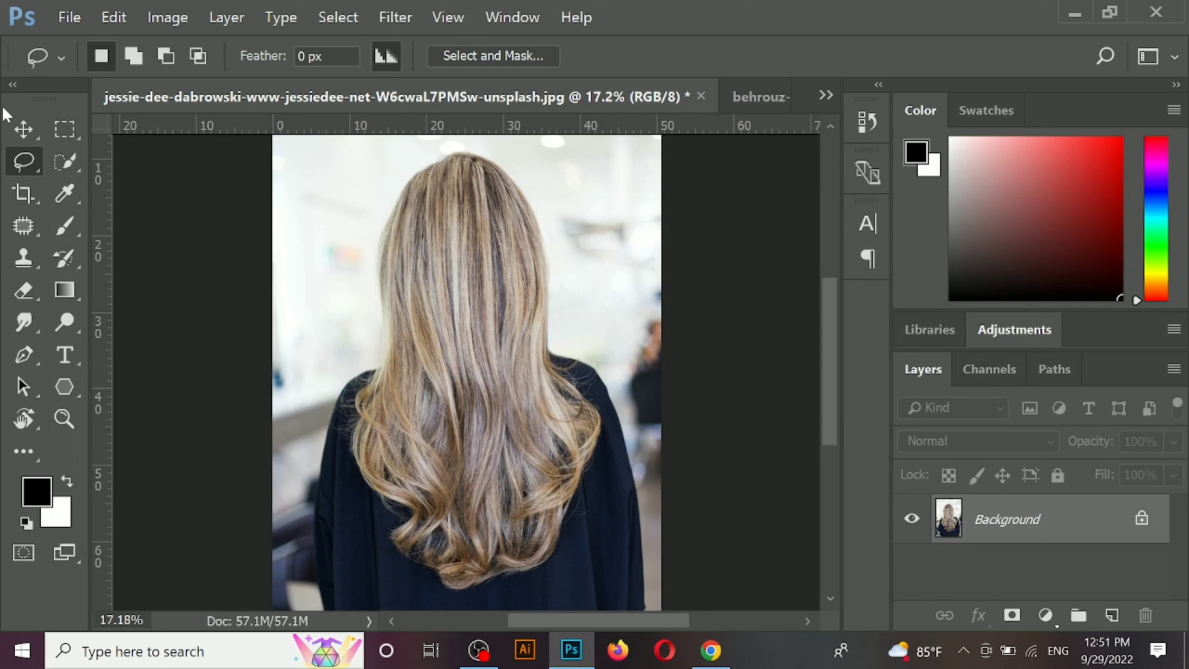
Select all of the woman's hair, from the crown down to the curled ends, with the Quick Selection tool.
click(32, 132)
click(75, 164)
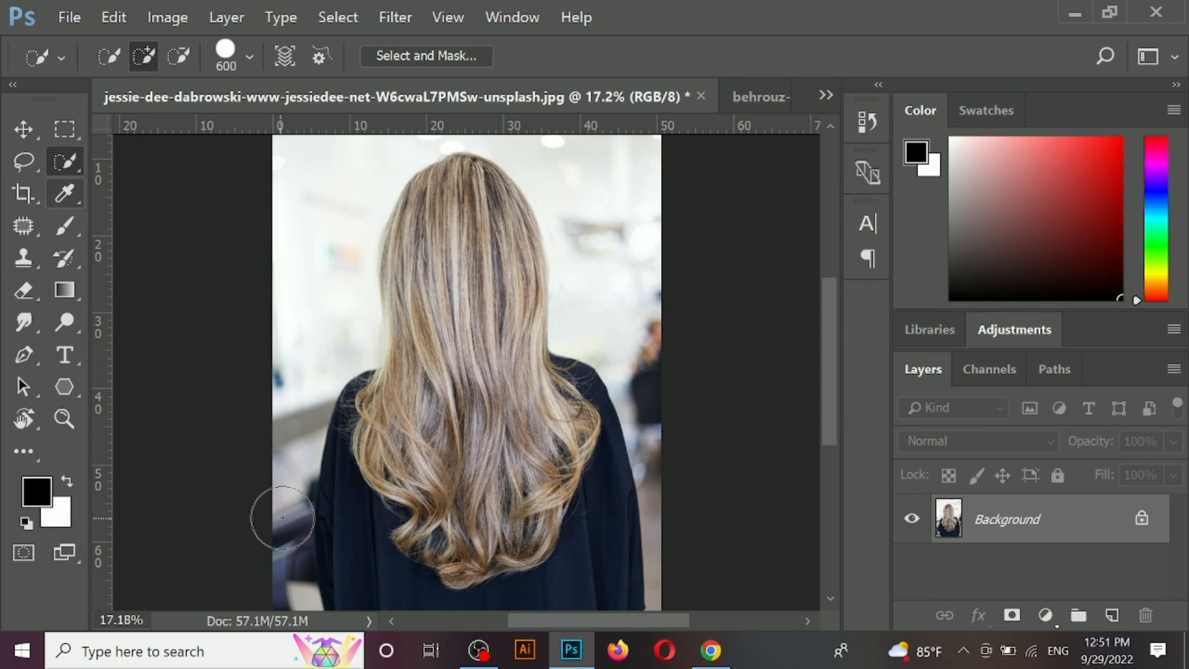
mouse_move(463, 216)
mouse_down()
mouse_move(468, 282)
mouse_move(440, 347)
mouse_move(421, 211)
mouse_move(445, 330)
mouse_up()
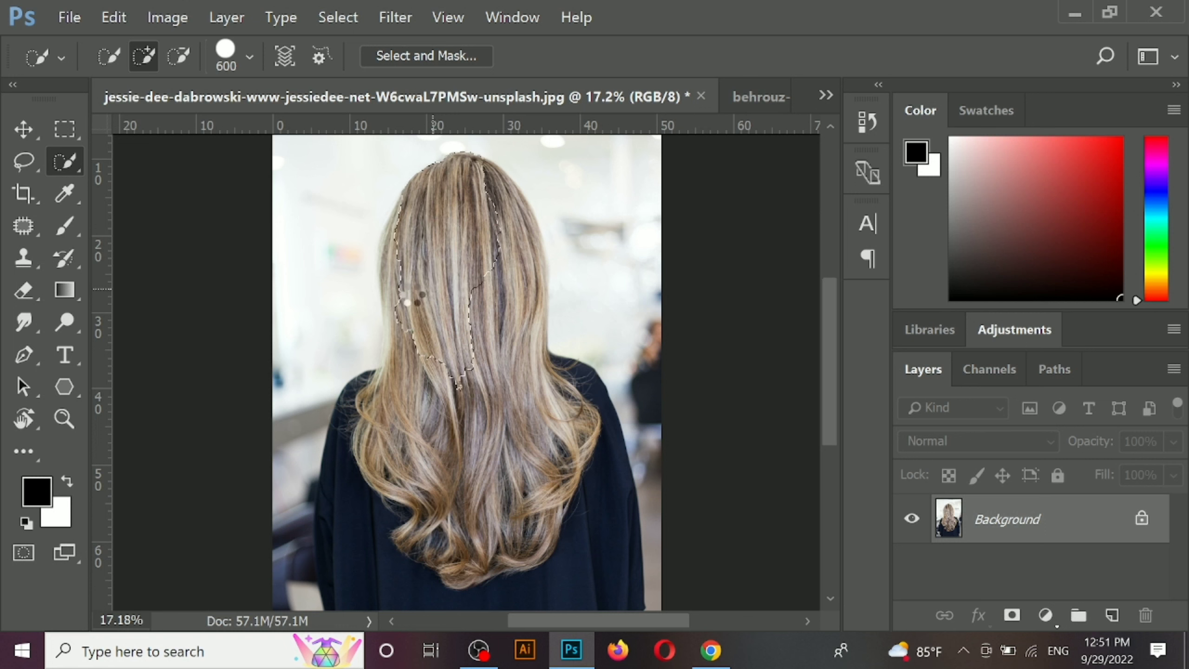
mouse_move(401, 270)
mouse_down()
mouse_move(406, 210)
mouse_move(413, 259)
mouse_up()
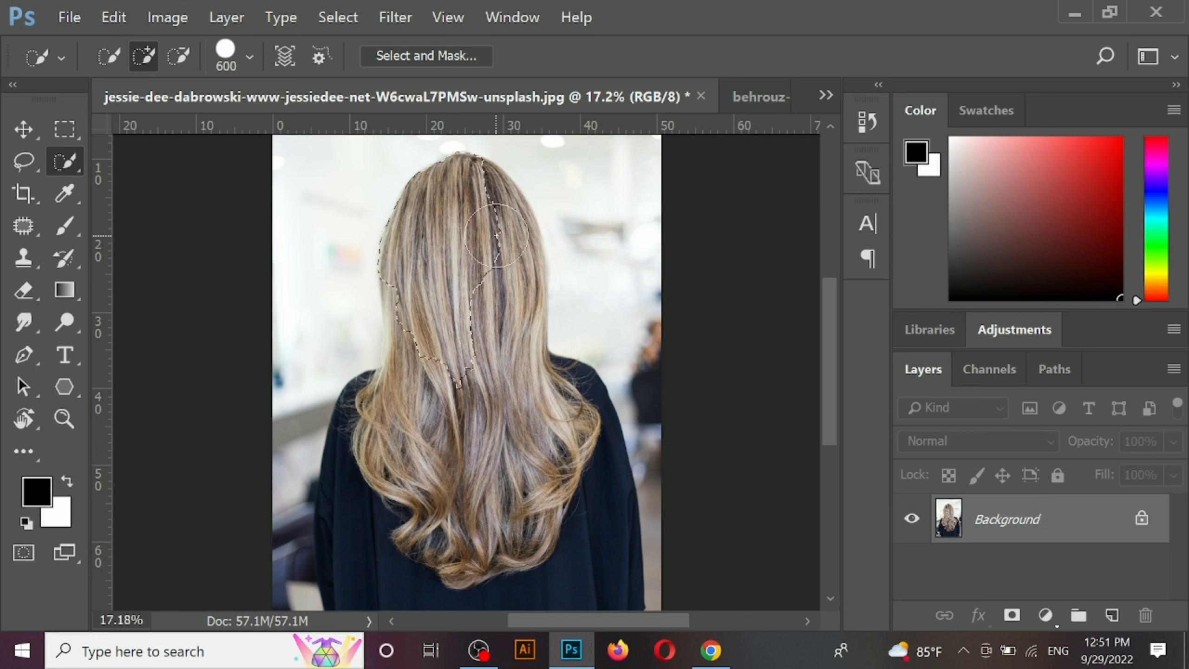
mouse_move(497, 235)
mouse_down()
mouse_move(495, 202)
mouse_move(506, 299)
mouse_up()
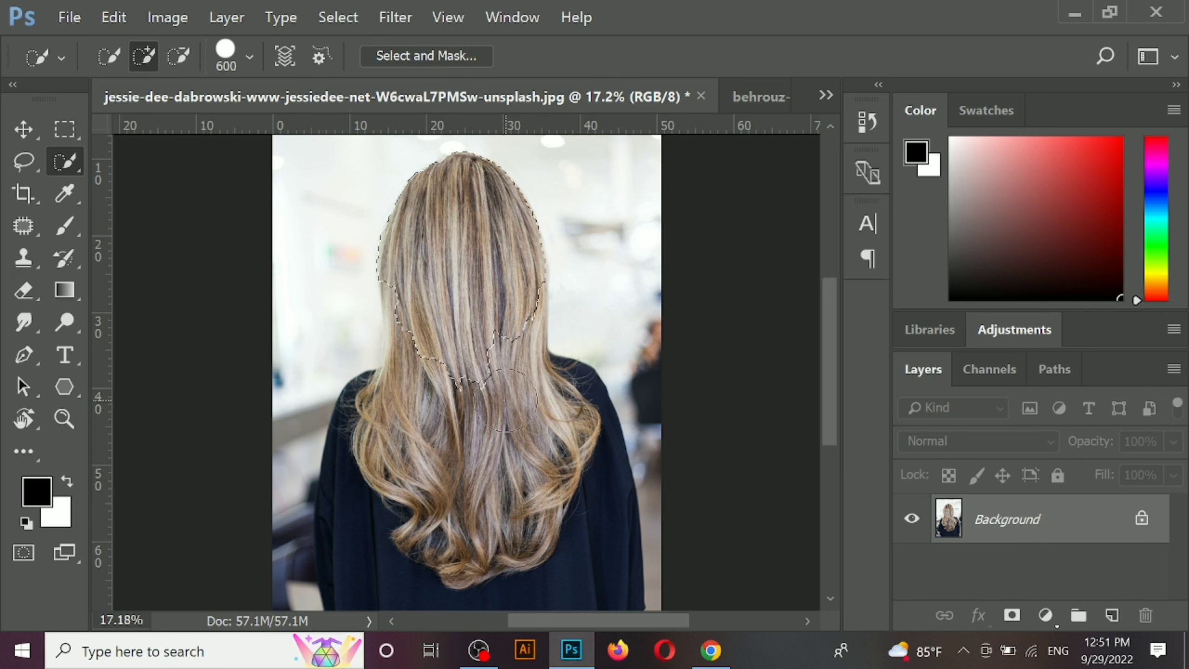
drag(506, 399, 513, 364)
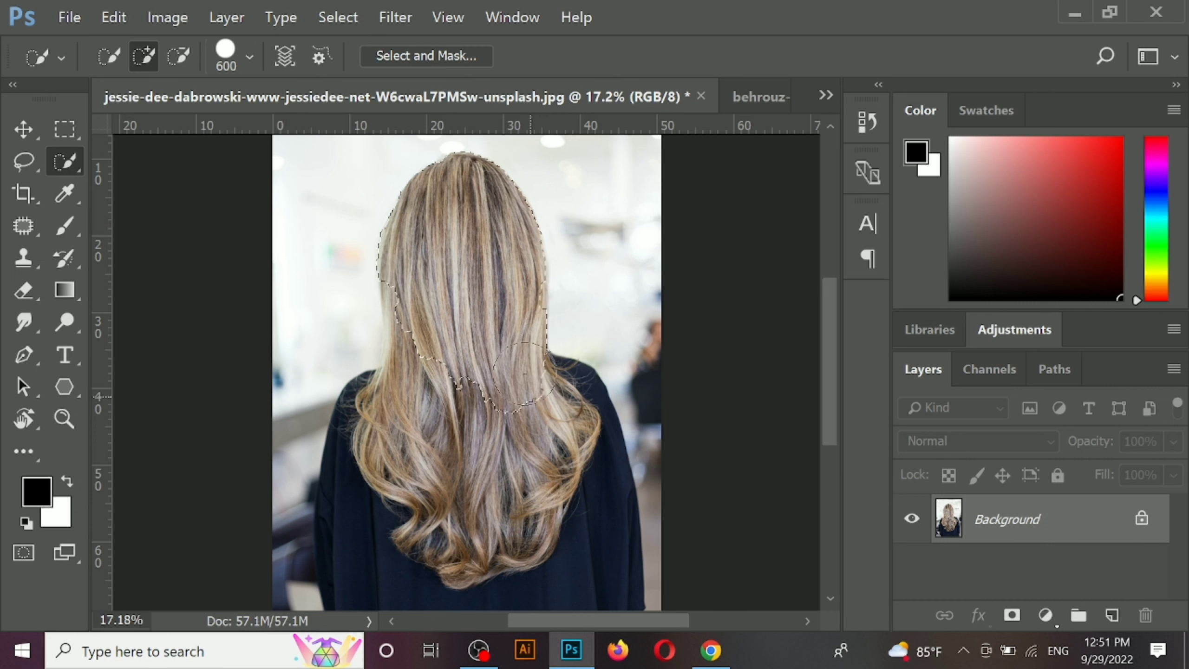
mouse_move(546, 421)
mouse_down()
mouse_move(531, 463)
mouse_move(467, 501)
mouse_move(448, 457)
mouse_up()
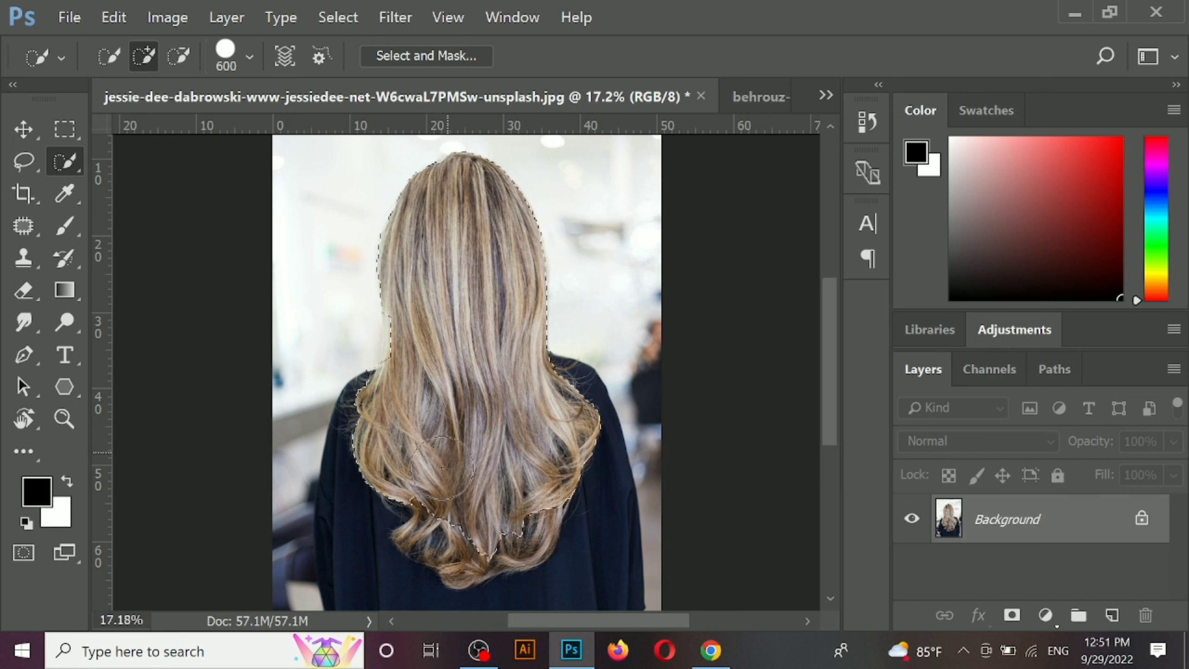
click(448, 530)
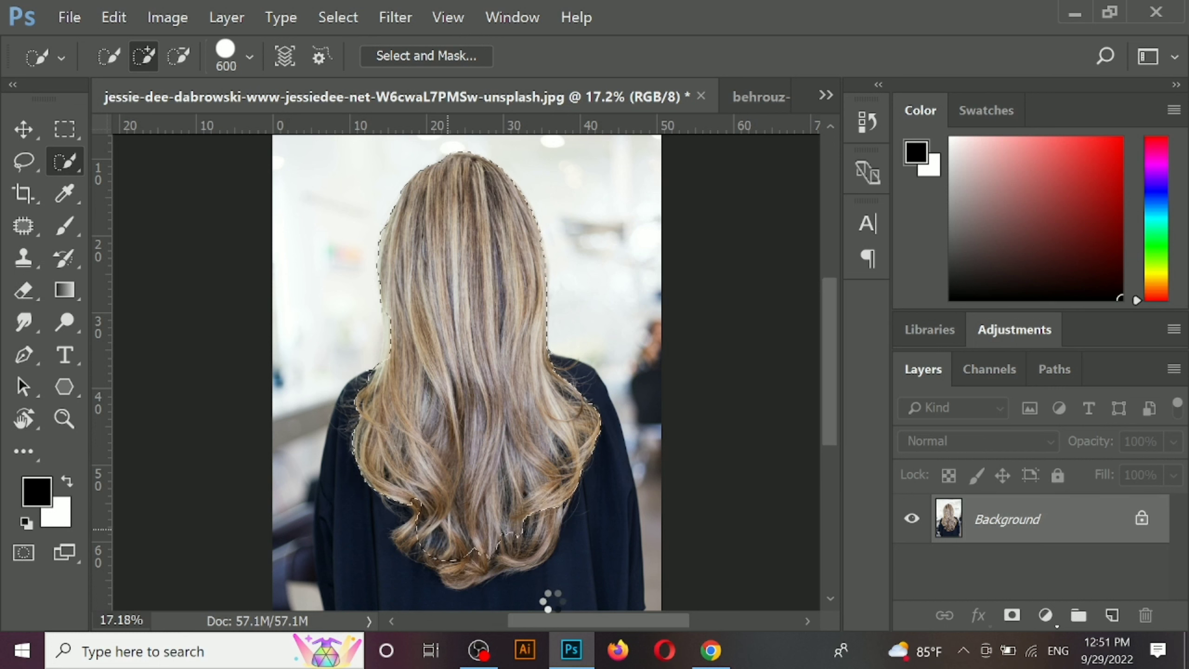
click(525, 534)
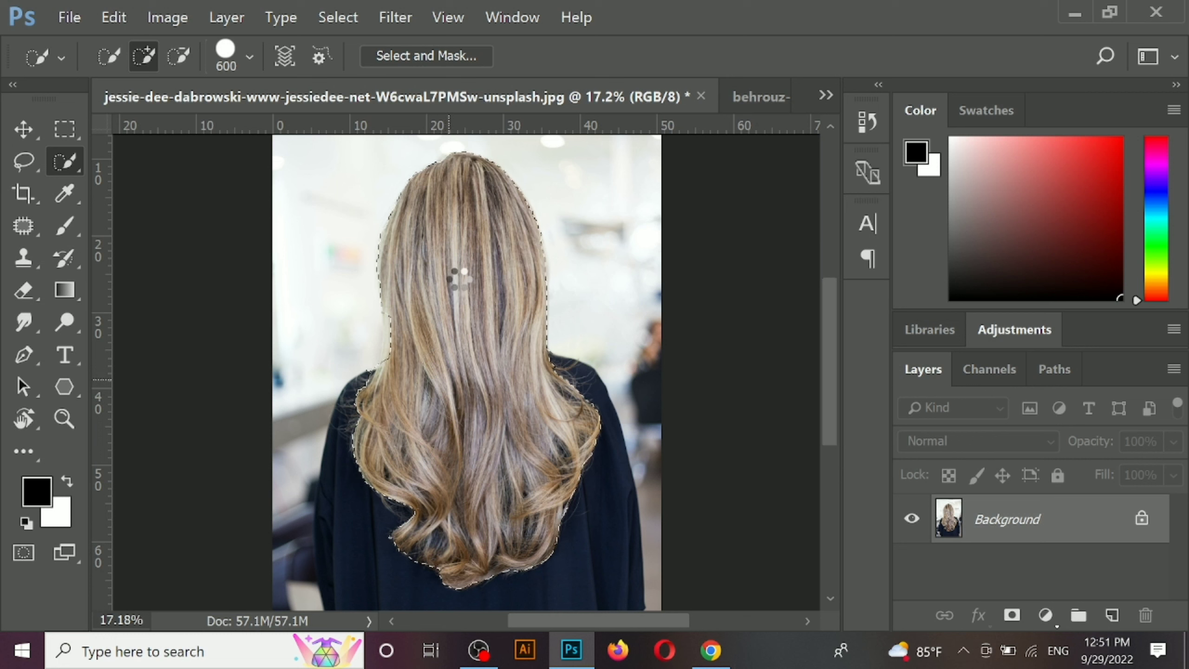
Add a new empty layer and open the Foreground to Background gradient preset for editing with the Gradient tool.
click(1112, 615)
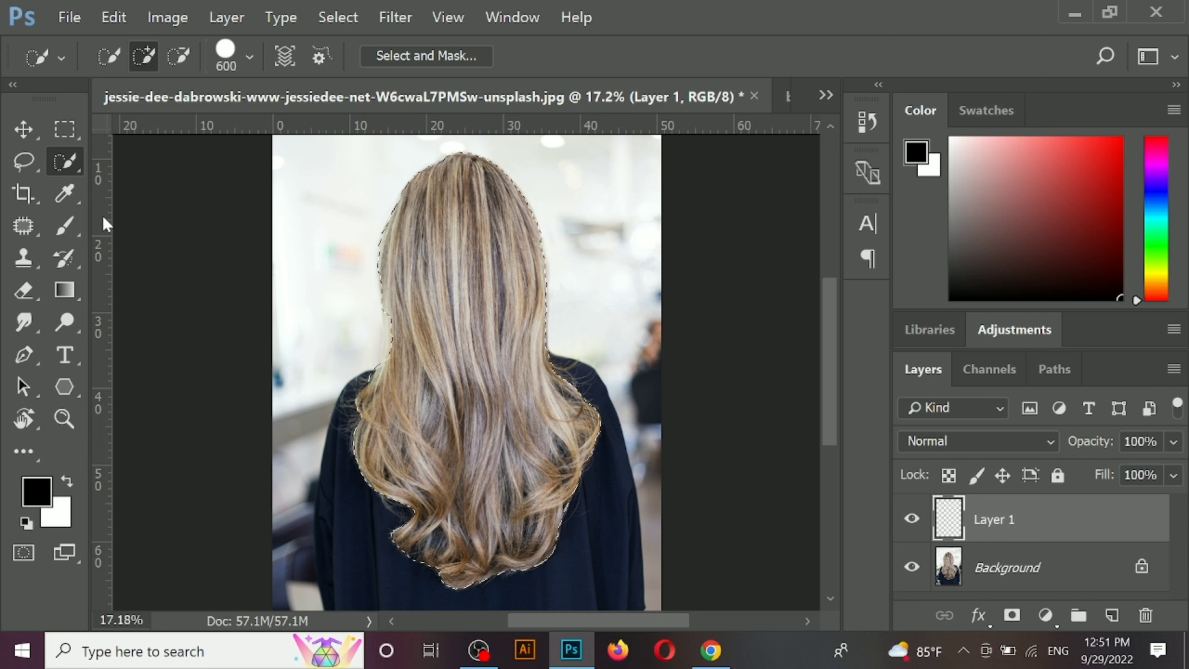
click(65, 291)
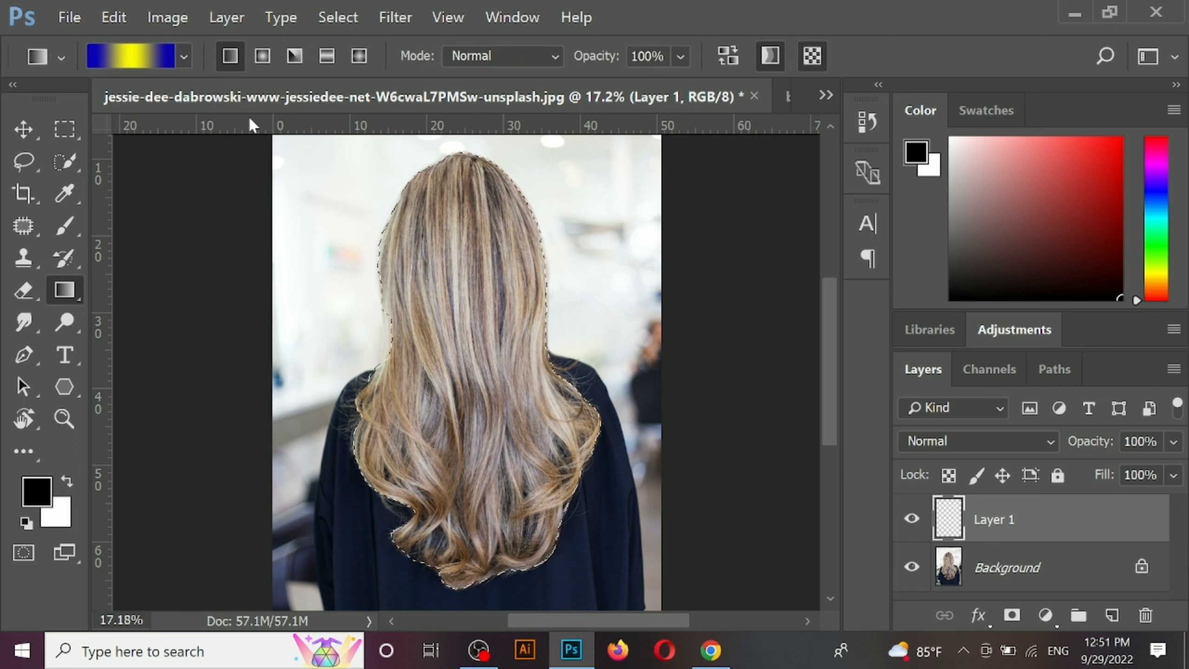
click(184, 55)
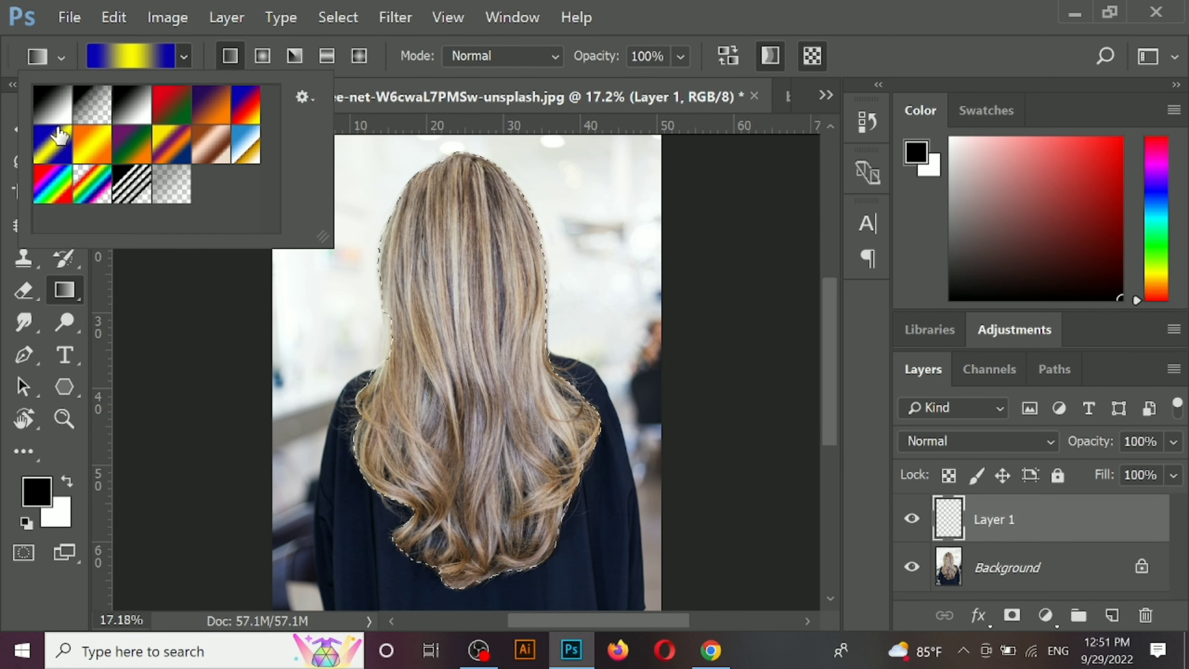
click(53, 106)
click(145, 65)
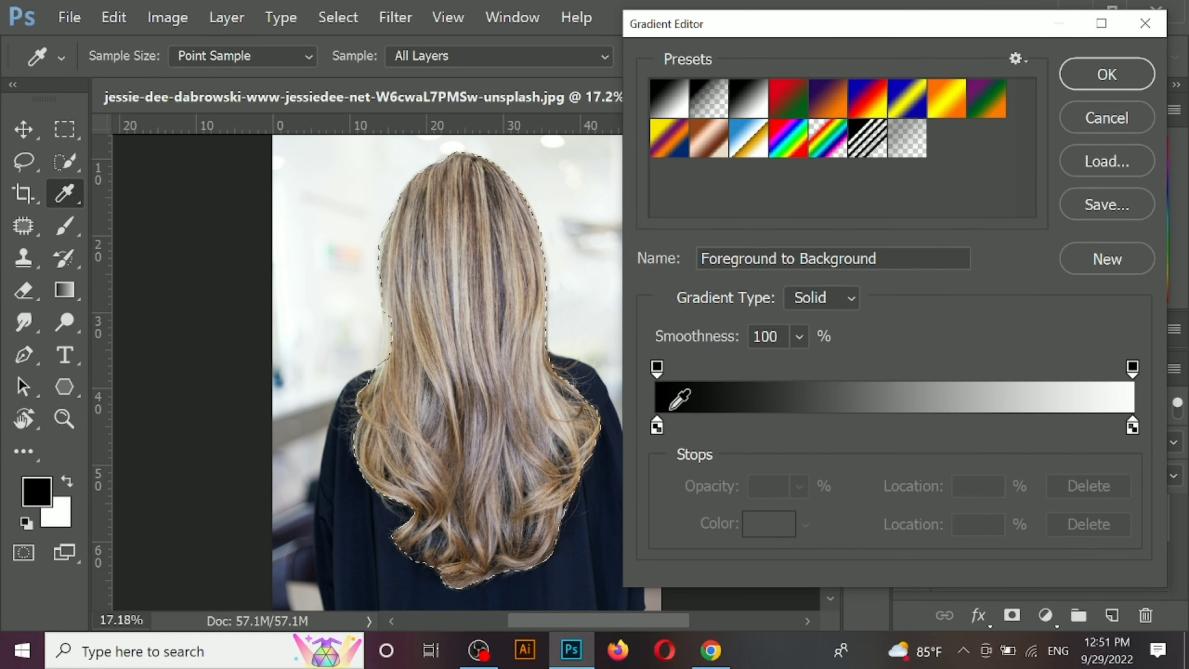
Set the gradient's starting color stop to red (ff0000) and its ending stop to purple (a000b8).
double_click(657, 428)
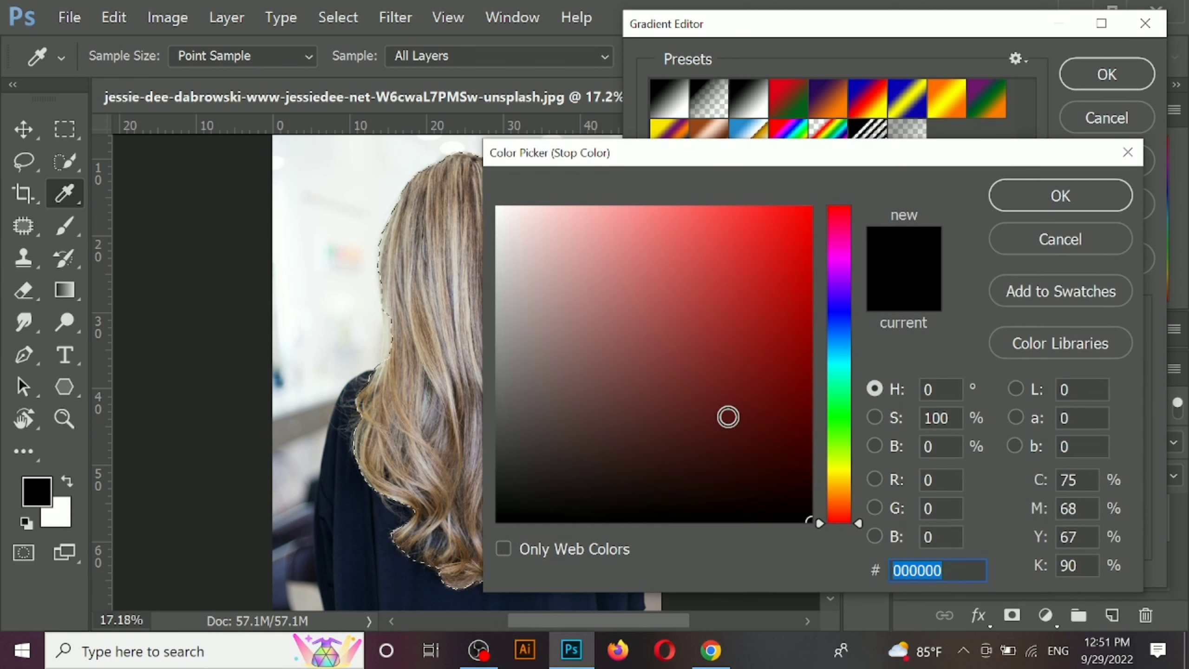
drag(757, 314, 855, 181)
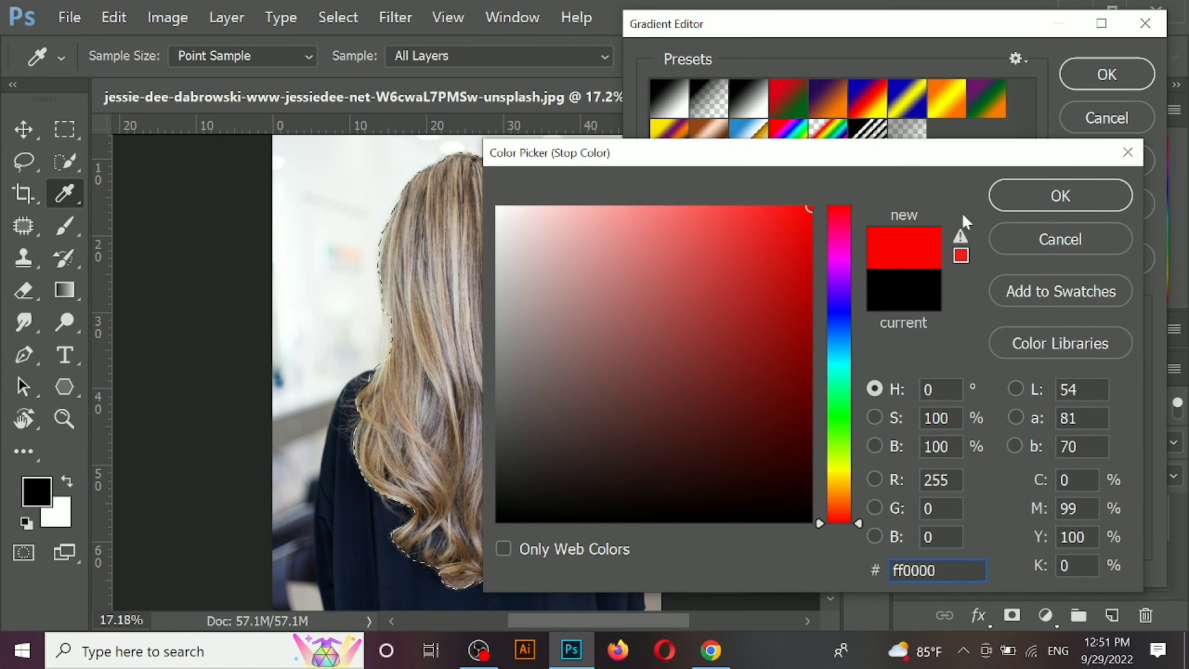
click(1046, 197)
click(1132, 427)
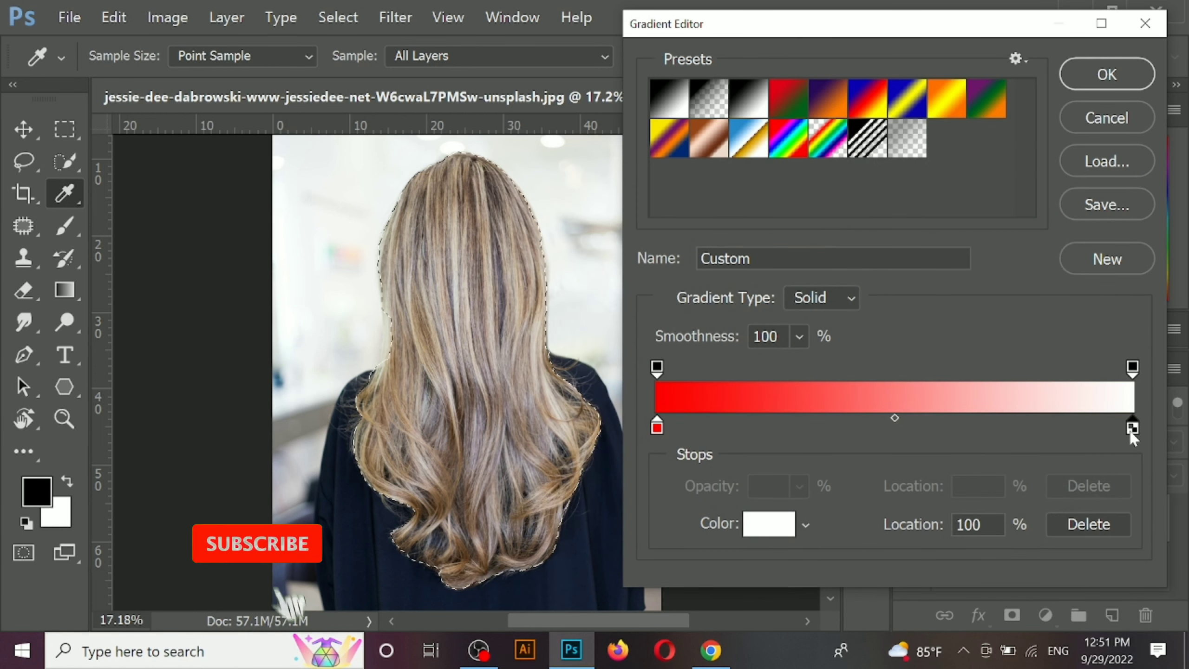
click(837, 263)
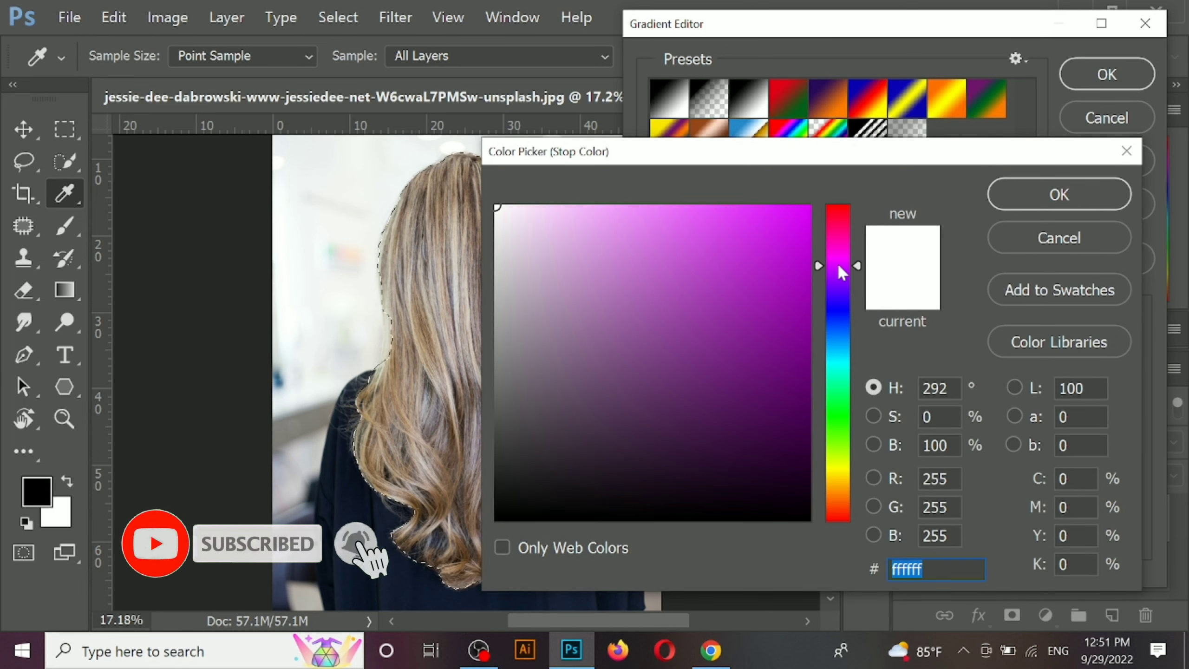
mouse_move(693, 240)
mouse_down()
mouse_move(776, 220)
mouse_move(882, 245)
mouse_move(913, 294)
mouse_up()
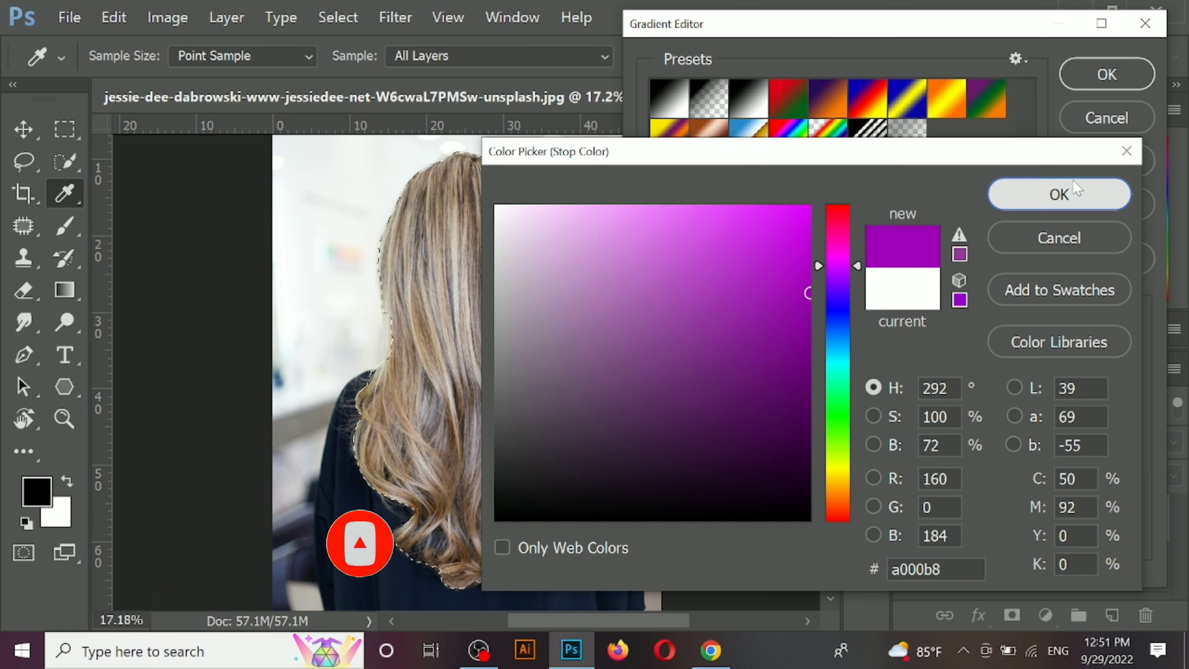
click(1065, 193)
Change the gradient's starting color stop to purple (ac00bb) and accept the gradient.
double_click(657, 428)
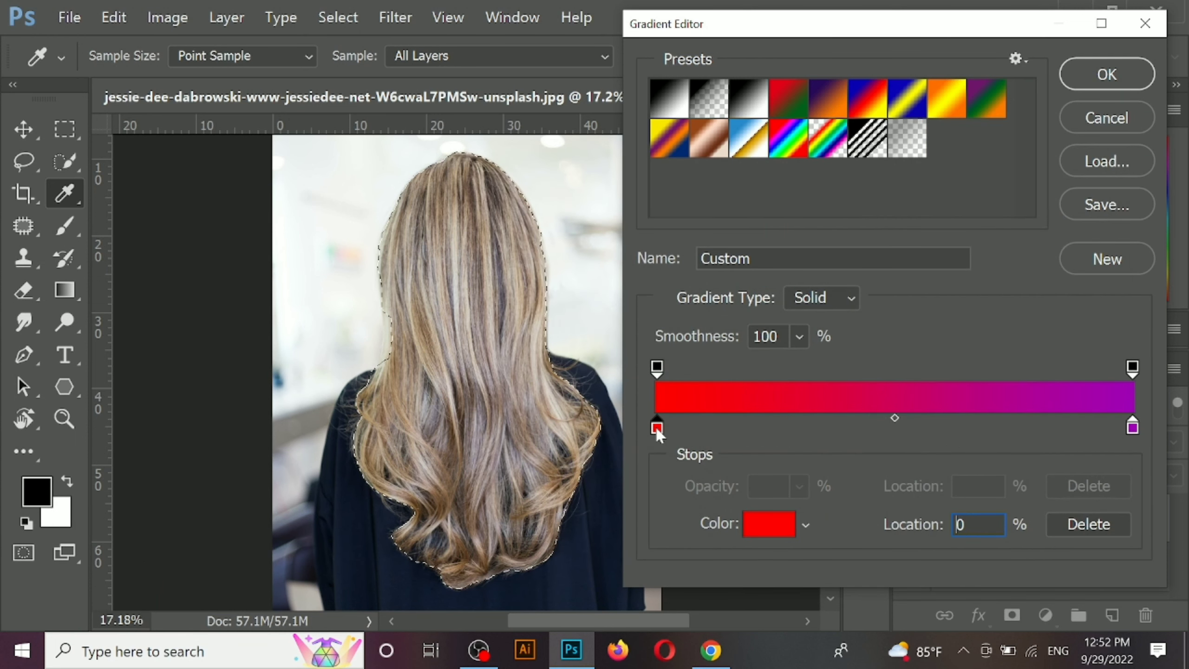
click(822, 272)
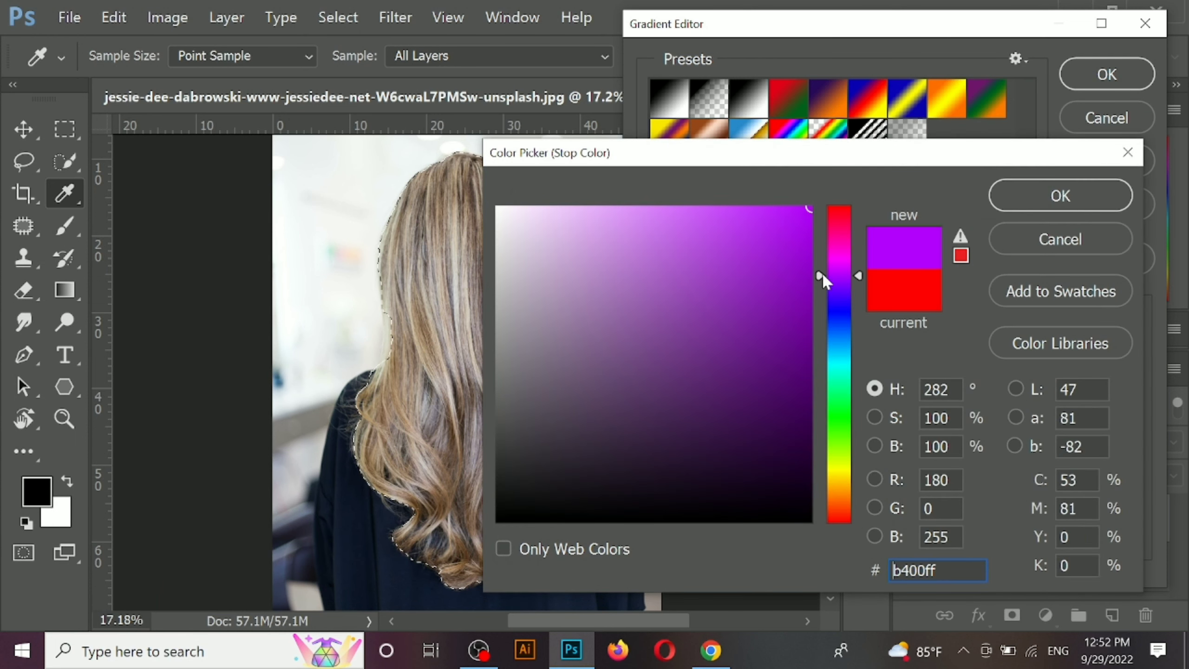
drag(841, 231, 827, 192)
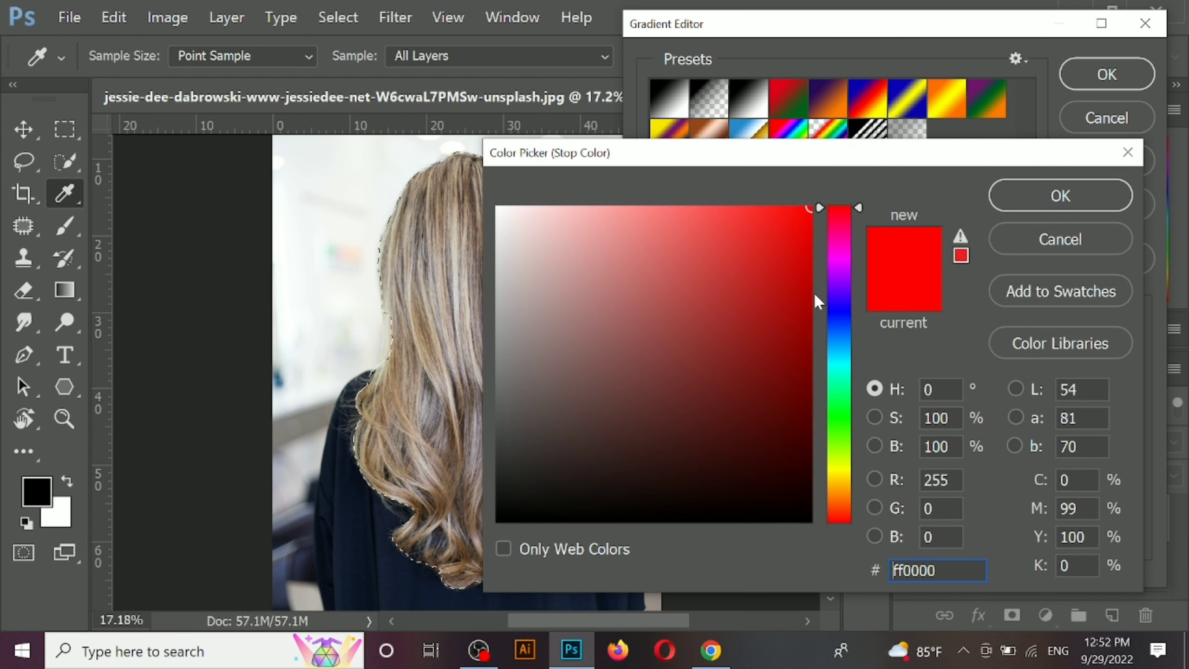
click(839, 264)
drag(802, 334, 851, 289)
click(1077, 194)
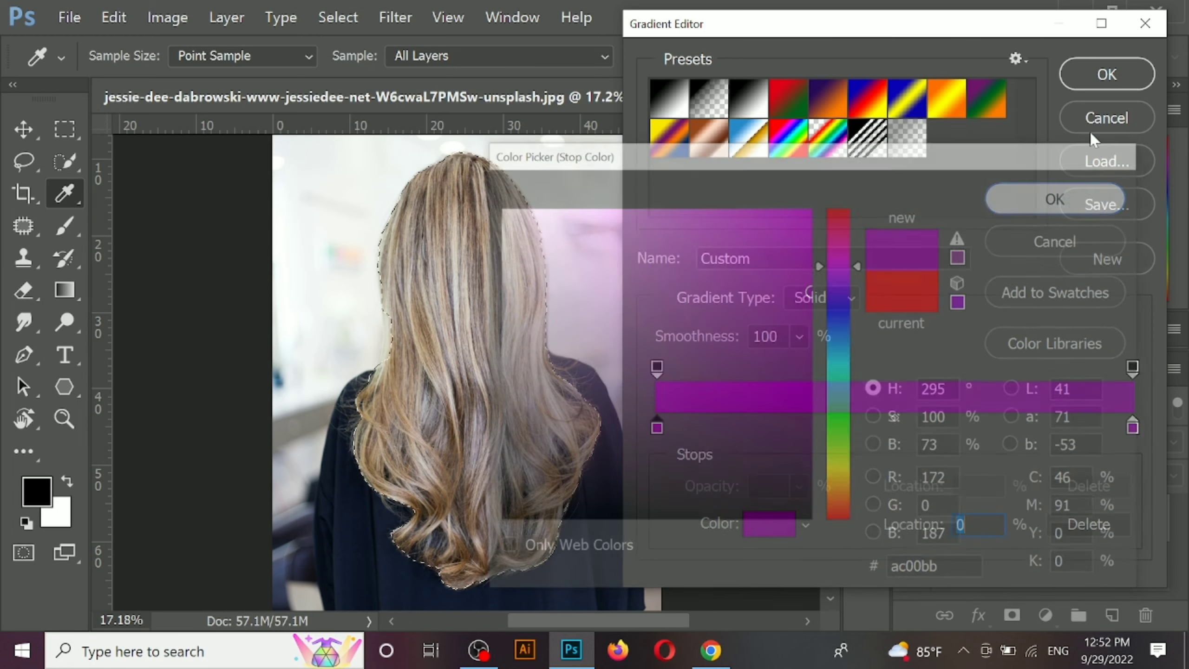
click(1106, 76)
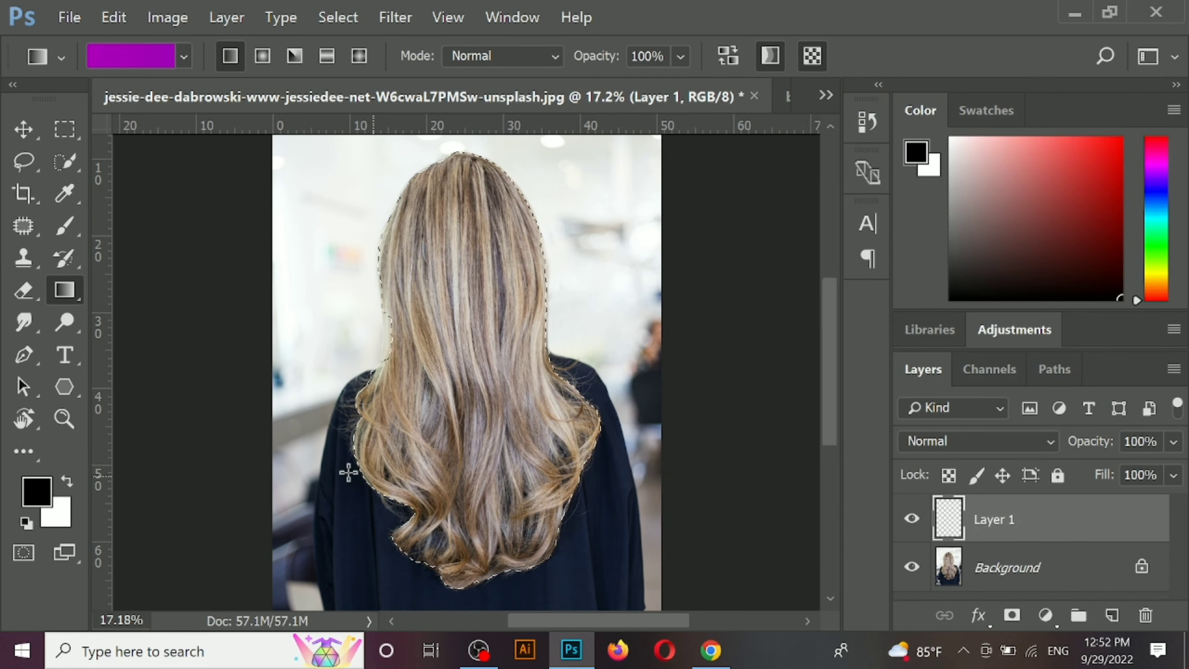
Edit the gradient again so its starting color stop is bright green, and accept it.
click(131, 56)
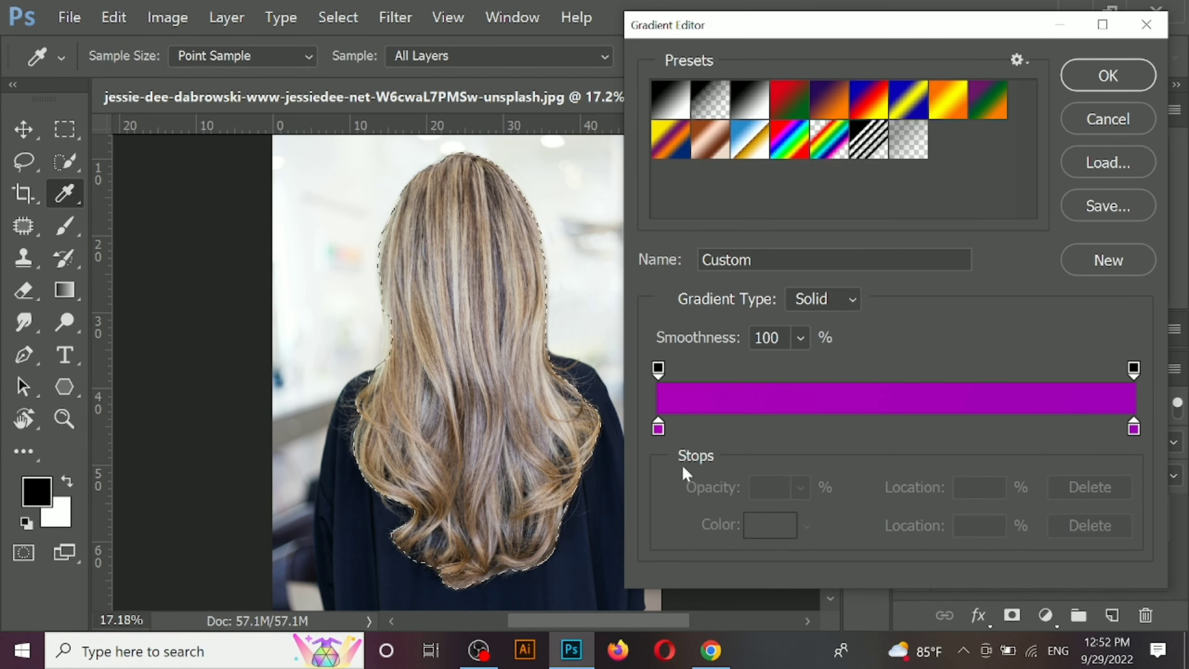
double_click(659, 430)
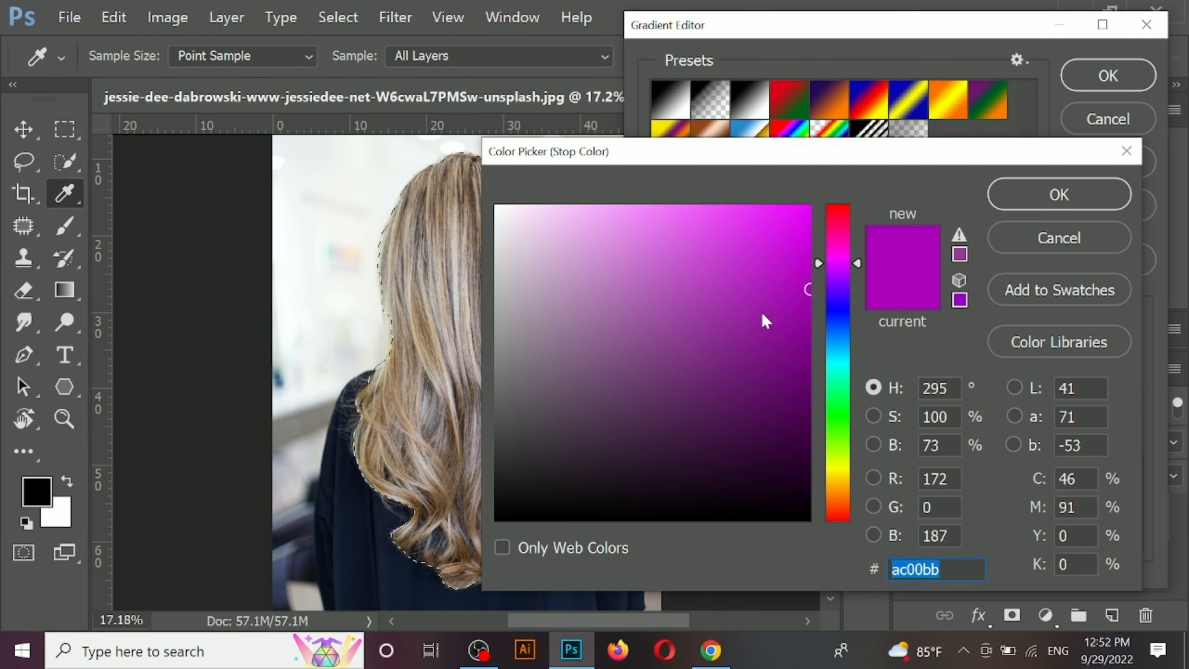
drag(832, 205, 831, 193)
click(827, 324)
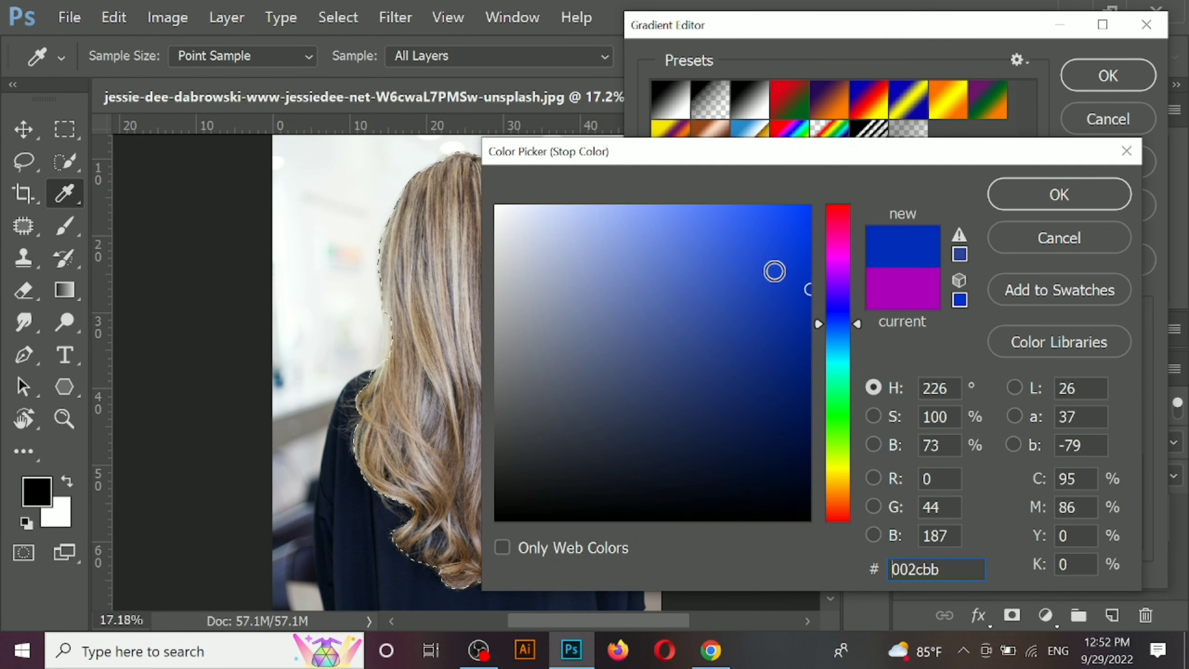
mouse_move(775, 229)
mouse_down()
mouse_move(815, 200)
mouse_move(816, 176)
mouse_up()
click(838, 423)
click(1014, 196)
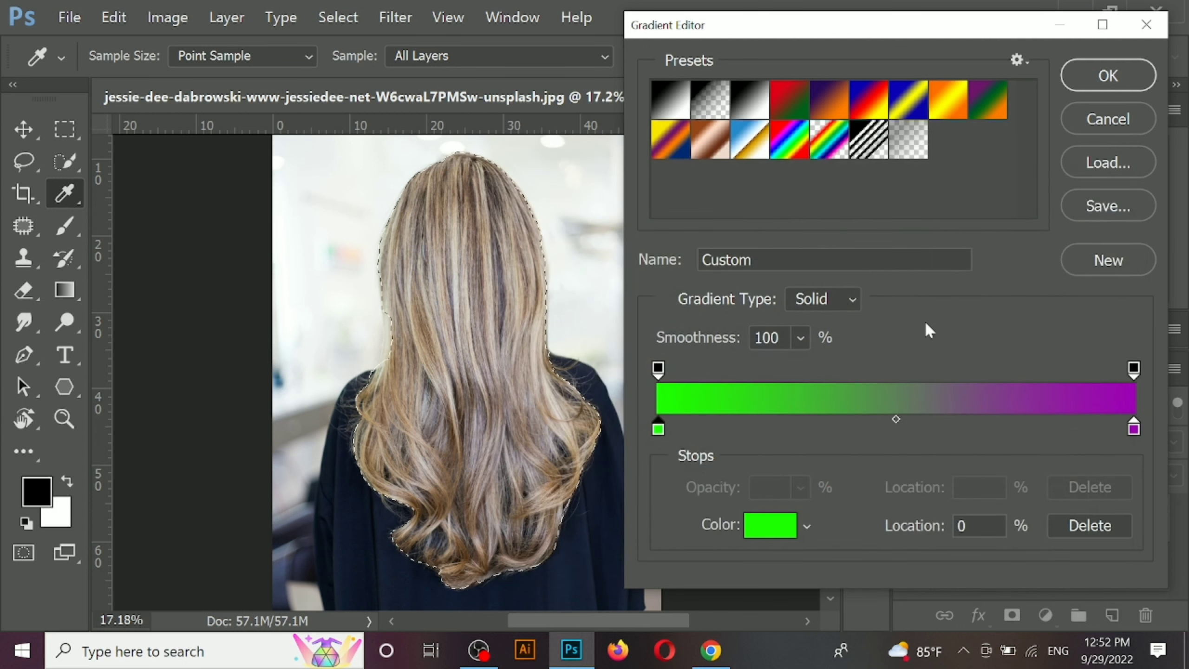
click(1108, 75)
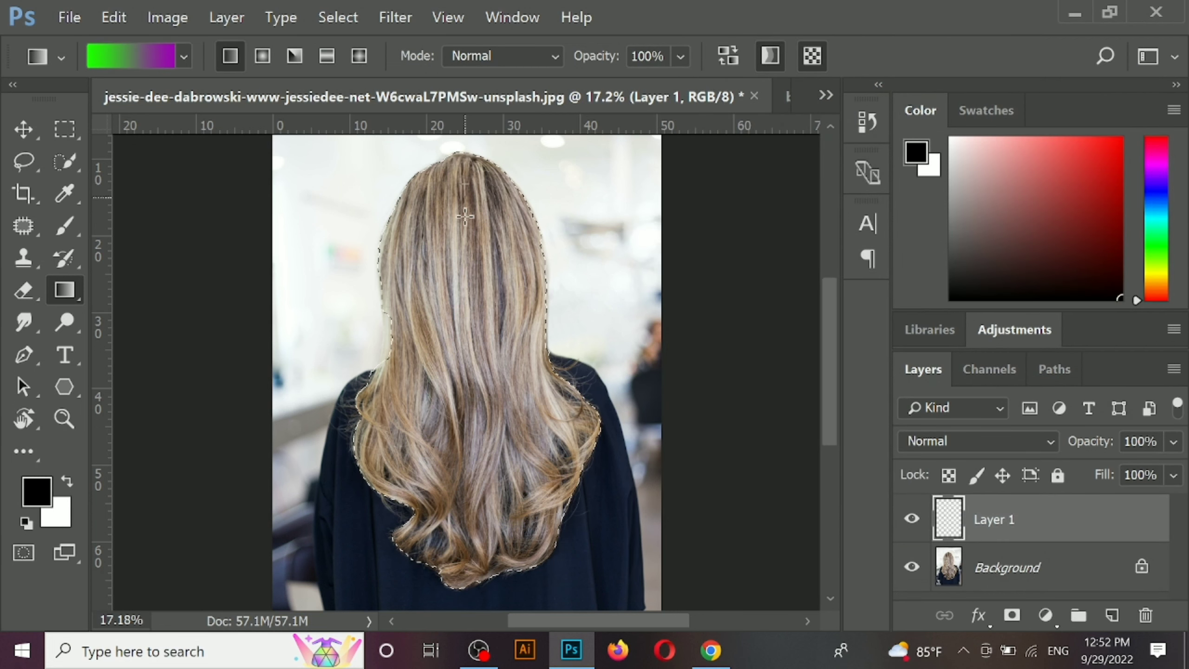
Fill the selected hair on Layer 1 with the green-to-purple gradient from crown to ends and set the layer's blend mode to Color.
drag(465, 216, 468, 369)
drag(470, 524, 489, 526)
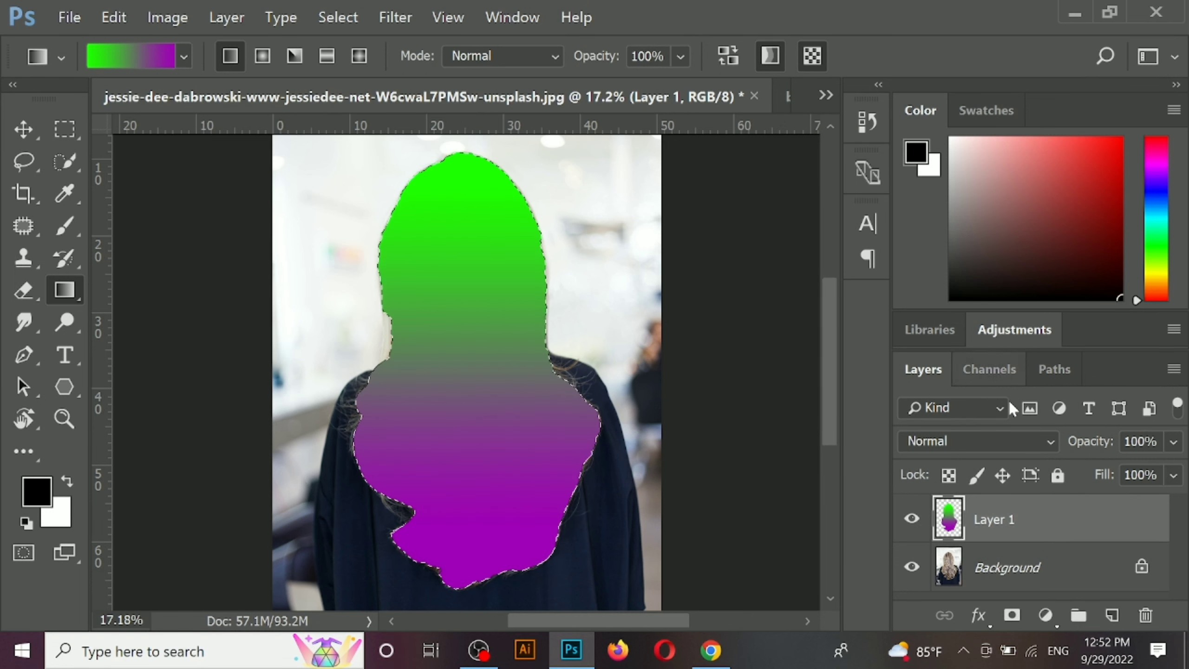
click(946, 443)
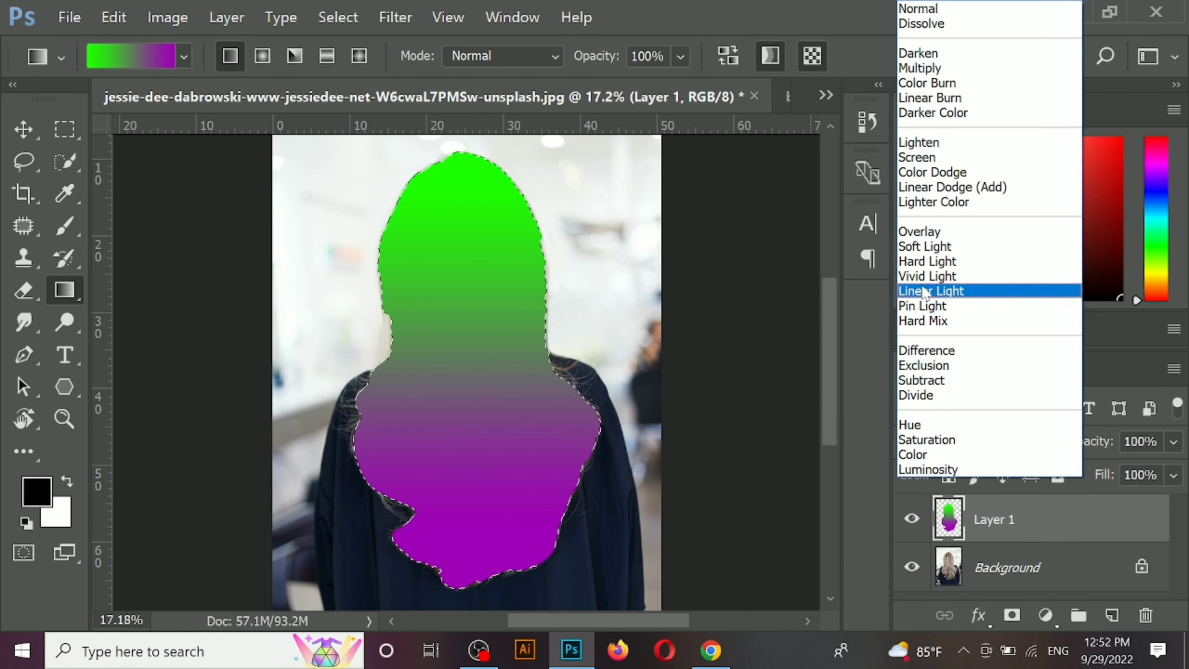
click(915, 454)
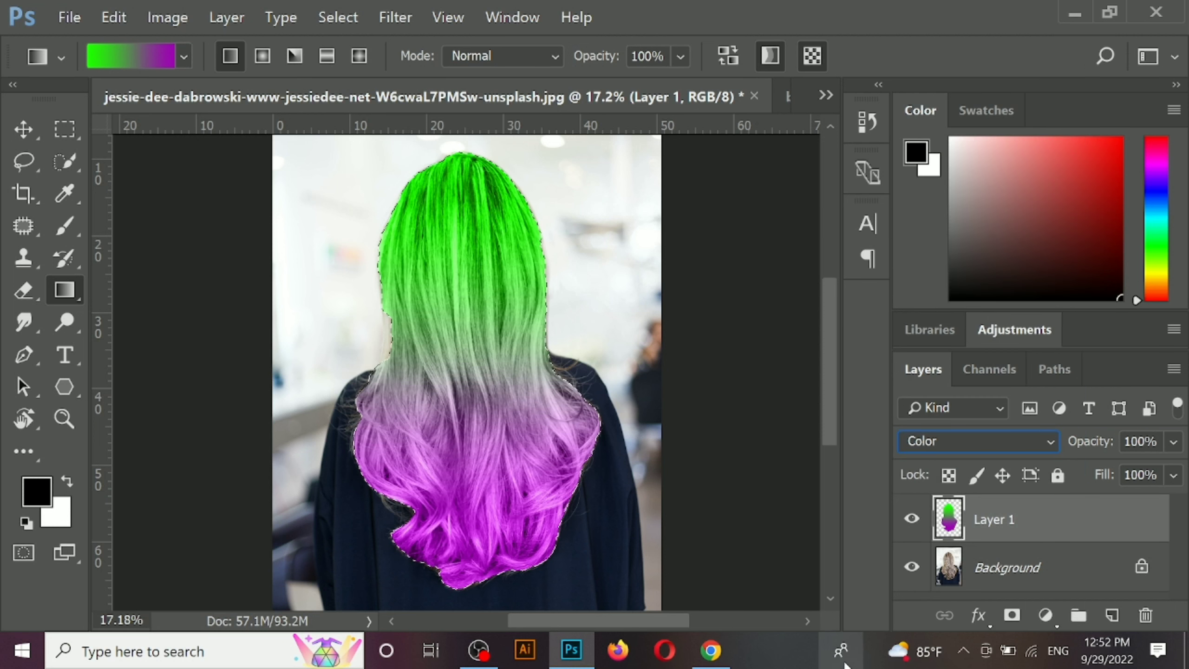
Deselect the hair, and undo the deselection together with the Color blend mode and the gradient fill.
click(20, 138)
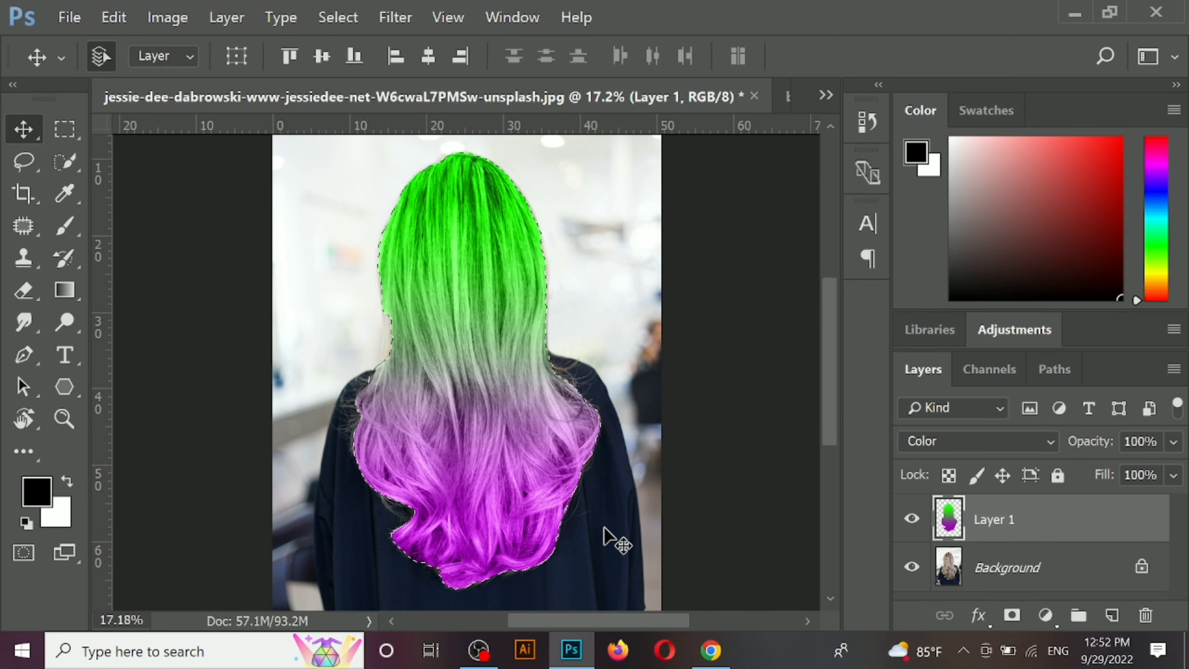
key(ctrl+d)
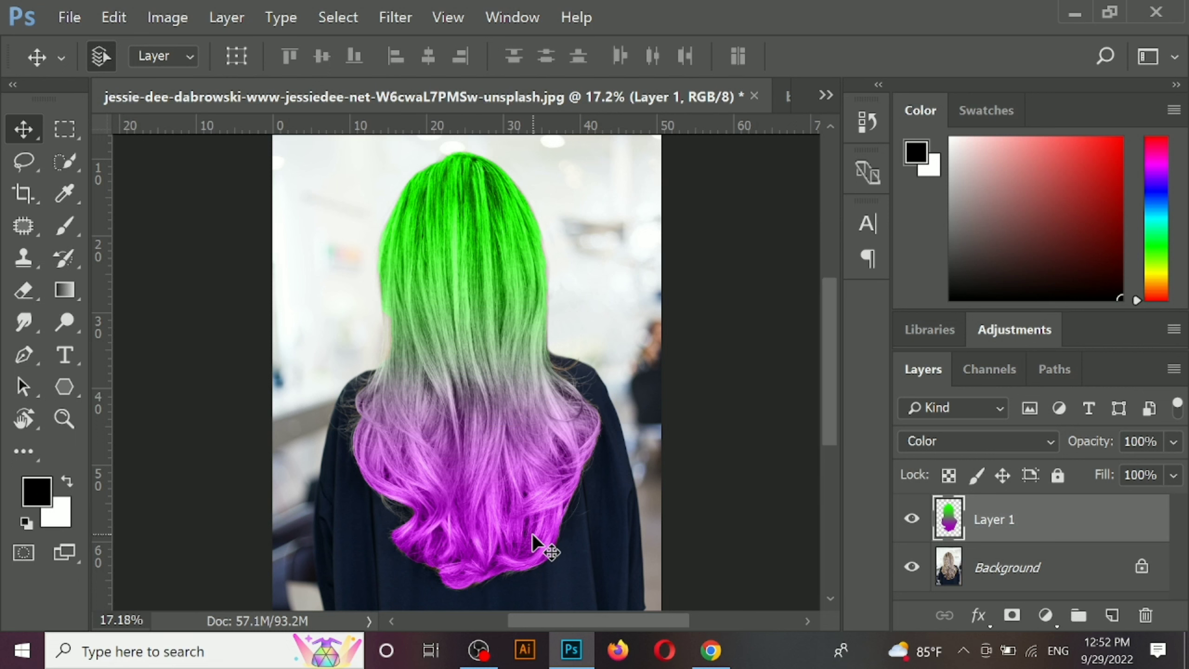
key(ctrl+z)
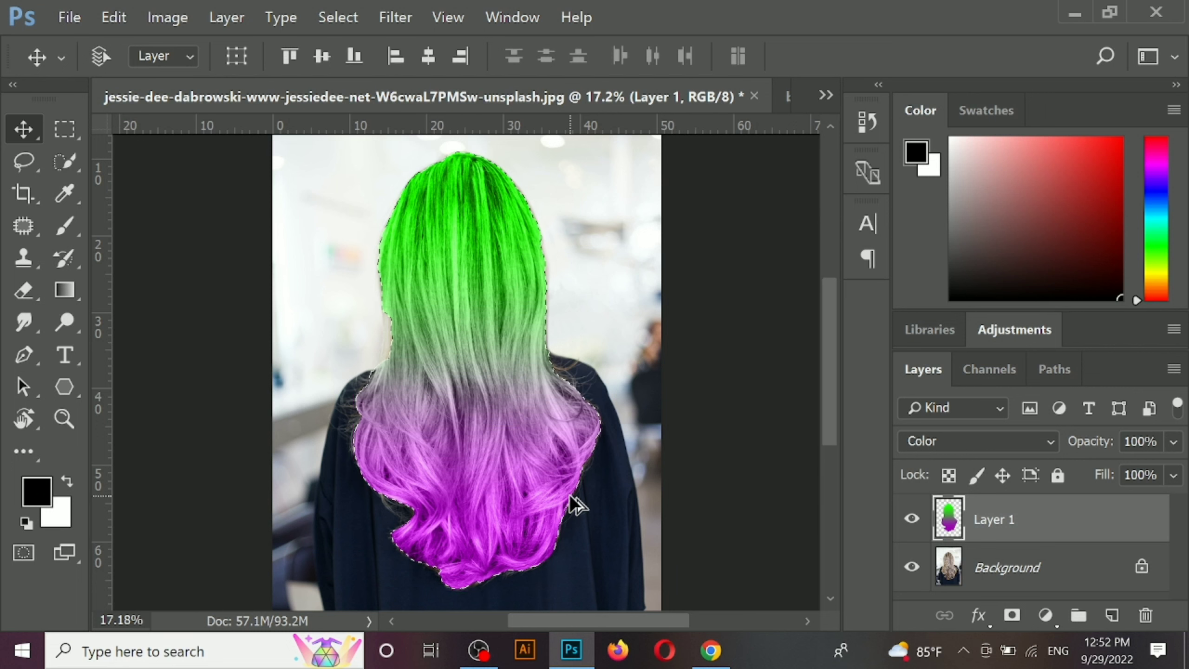
key(ctrl+z)
key(ctrl+z)
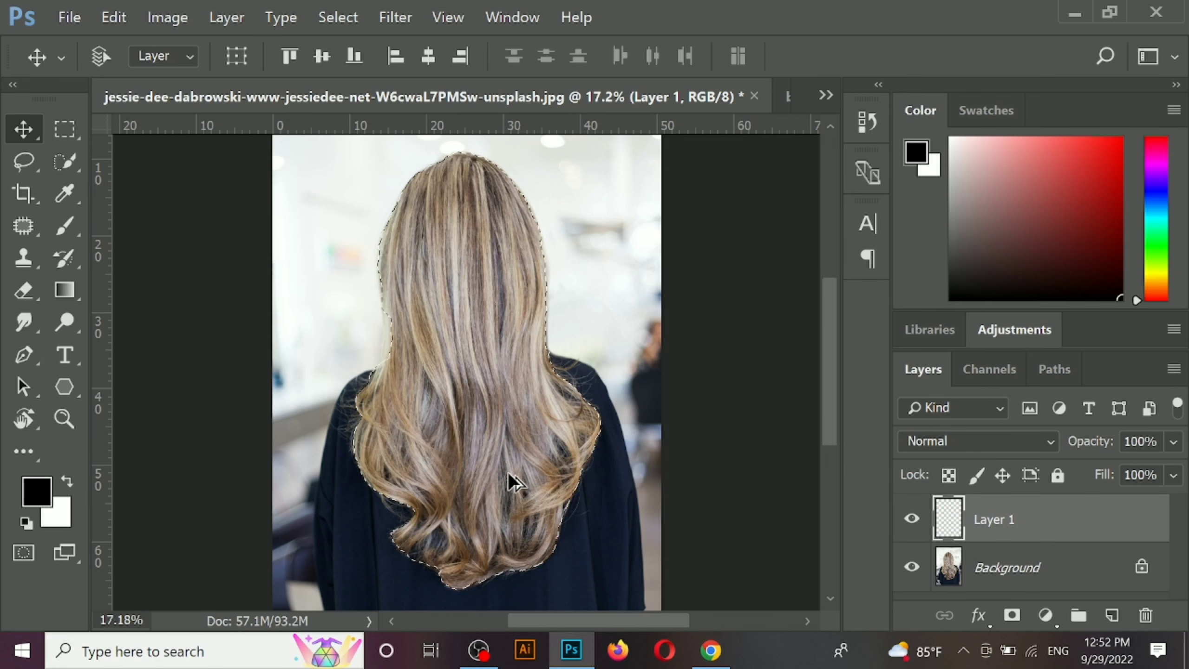
Change the gradient's starting color stop to dark blue (0400a7) and accept the gradient.
click(63, 288)
click(162, 53)
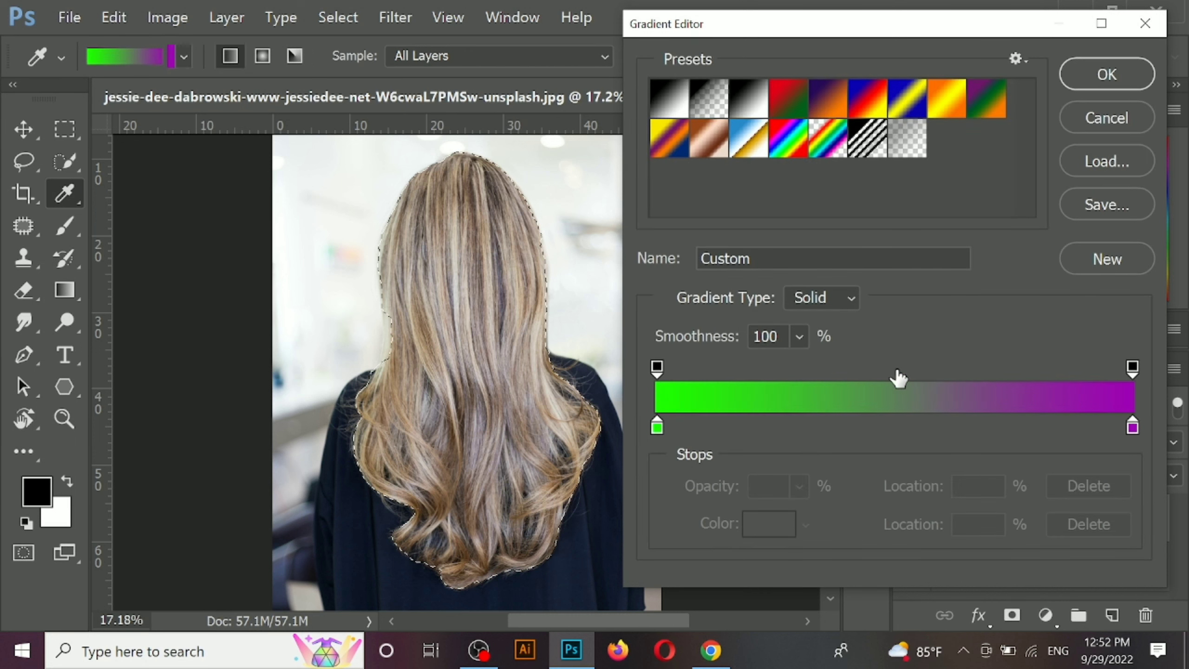
double_click(658, 426)
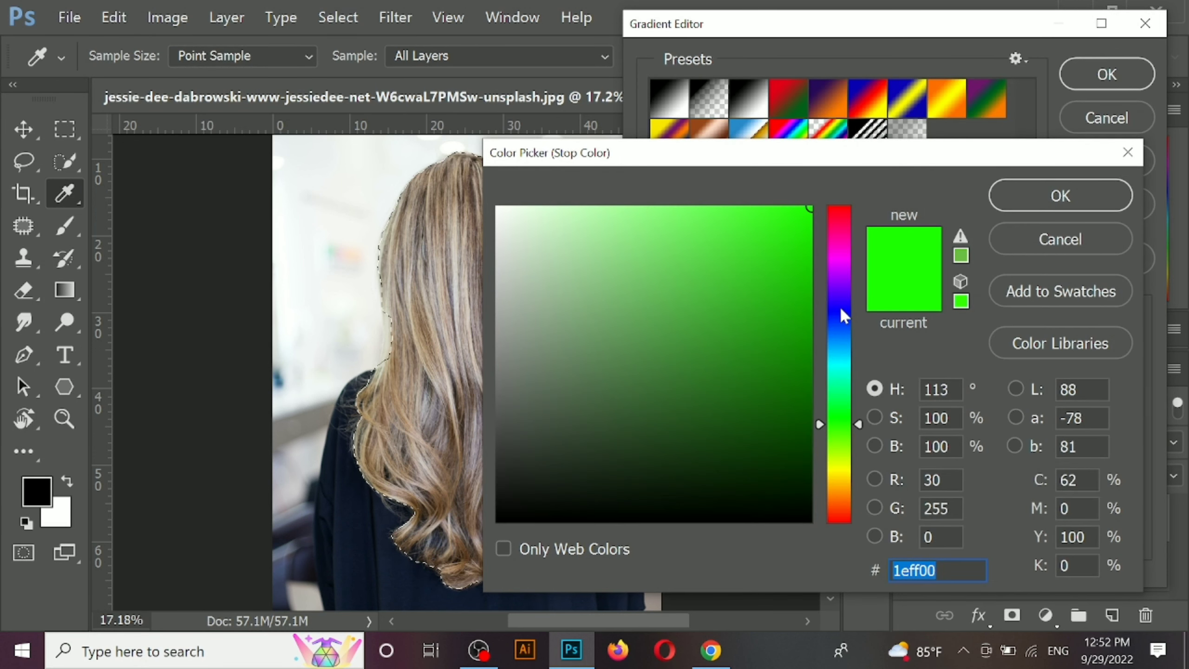
click(842, 312)
drag(796, 314, 815, 314)
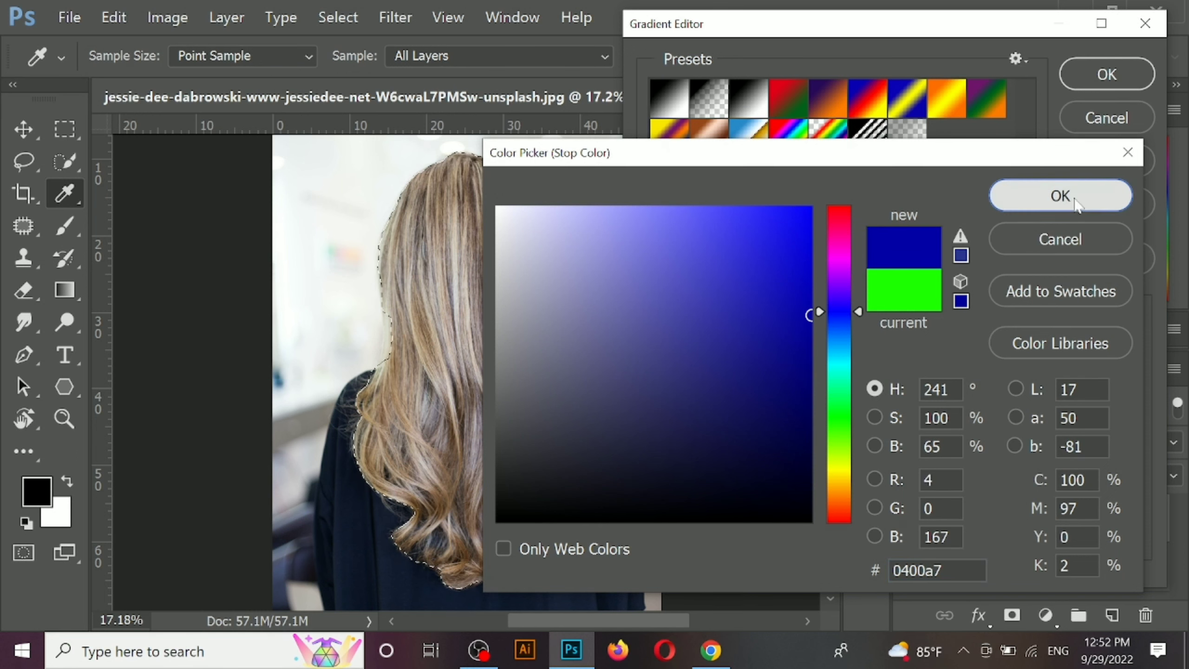
click(1060, 196)
click(1108, 75)
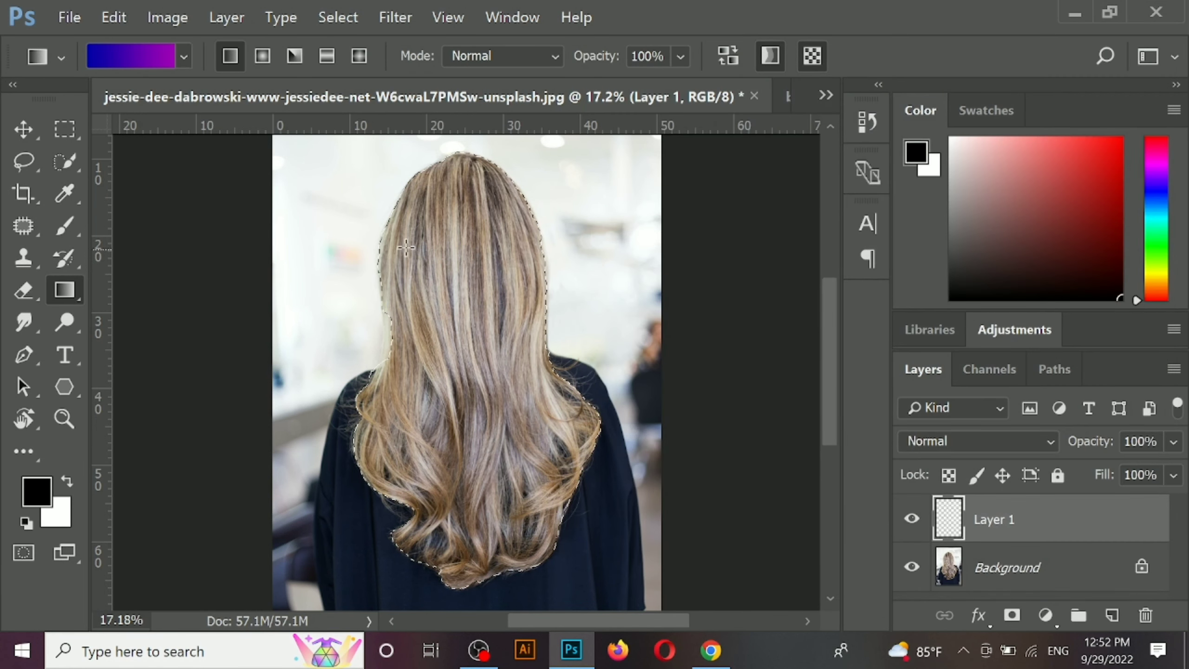
Fill the selected hair on Layer 1 with the blue-to-purple gradient from mid-length towards the ends and set the layer's blend mode to Color.
drag(455, 311, 463, 512)
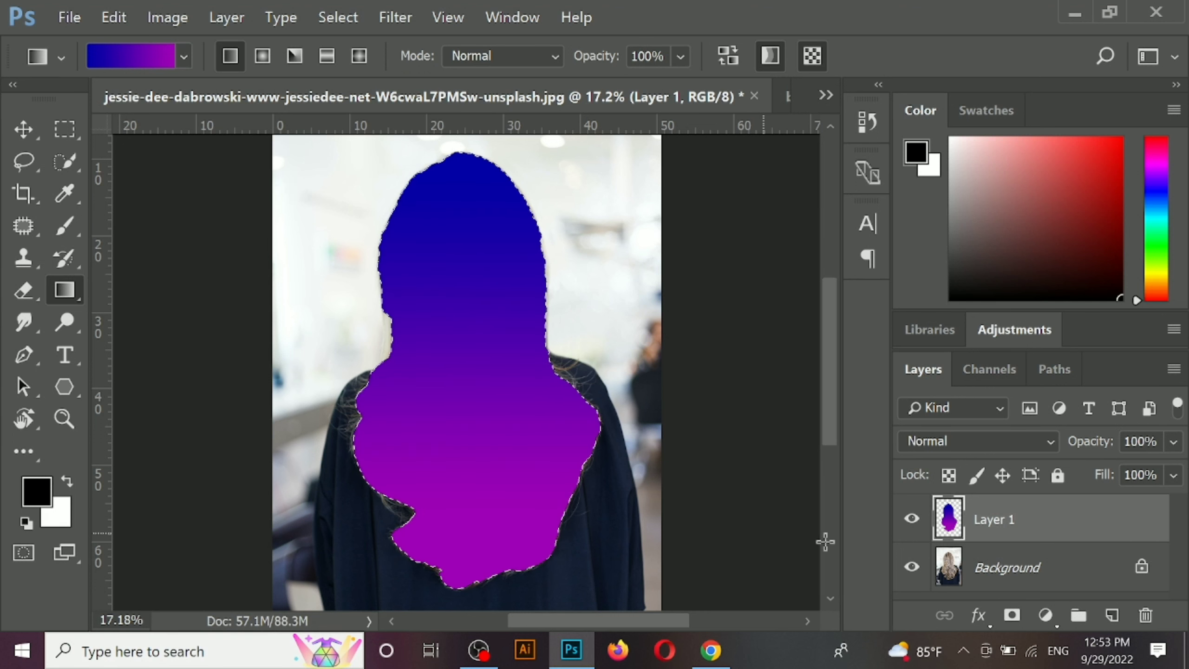
click(933, 441)
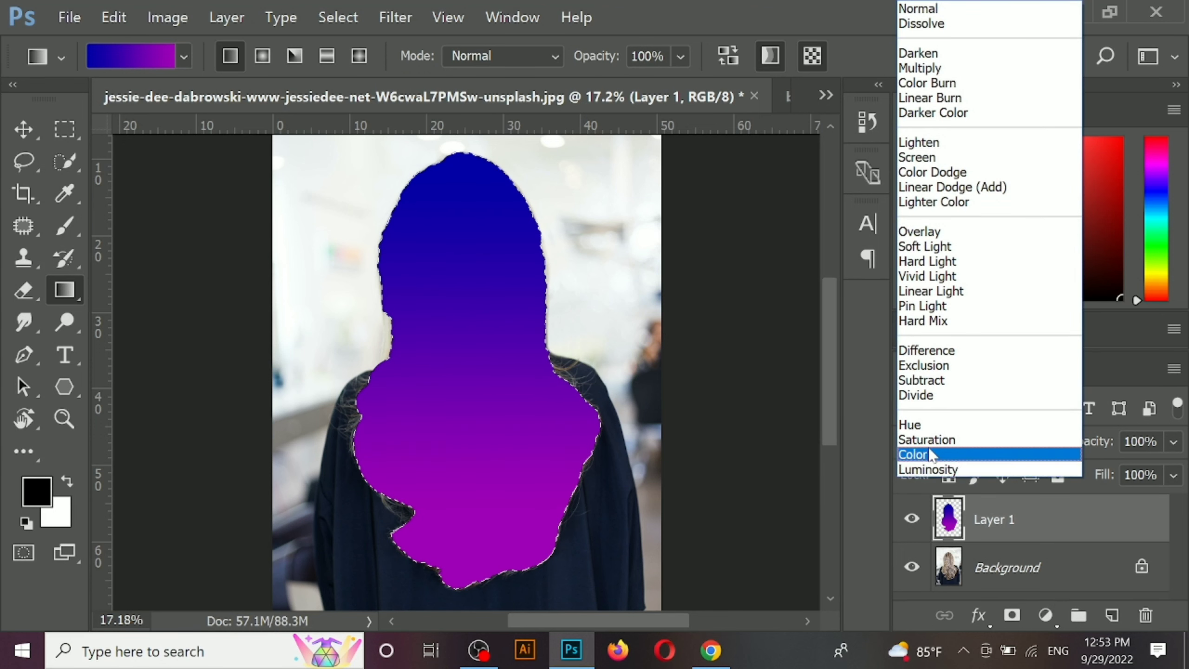
click(929, 450)
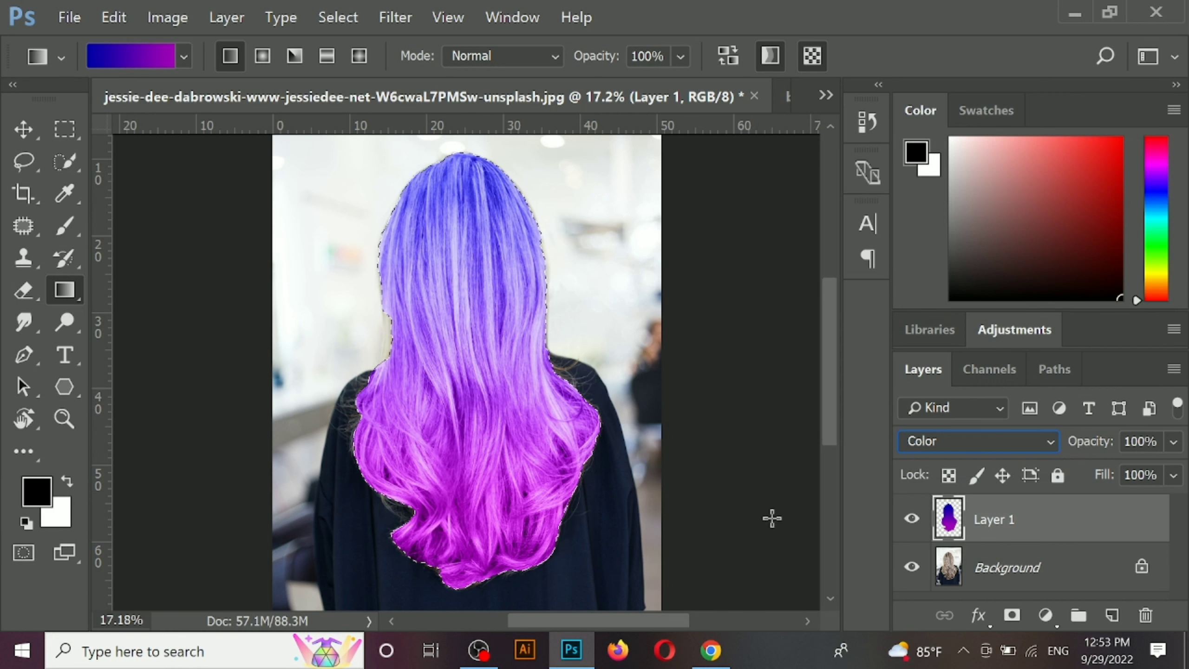
Toggle Layer 1's visibility to compare with the original hair, and undo the Color blend mode and the blue-to-purple gradient fill.
click(915, 525)
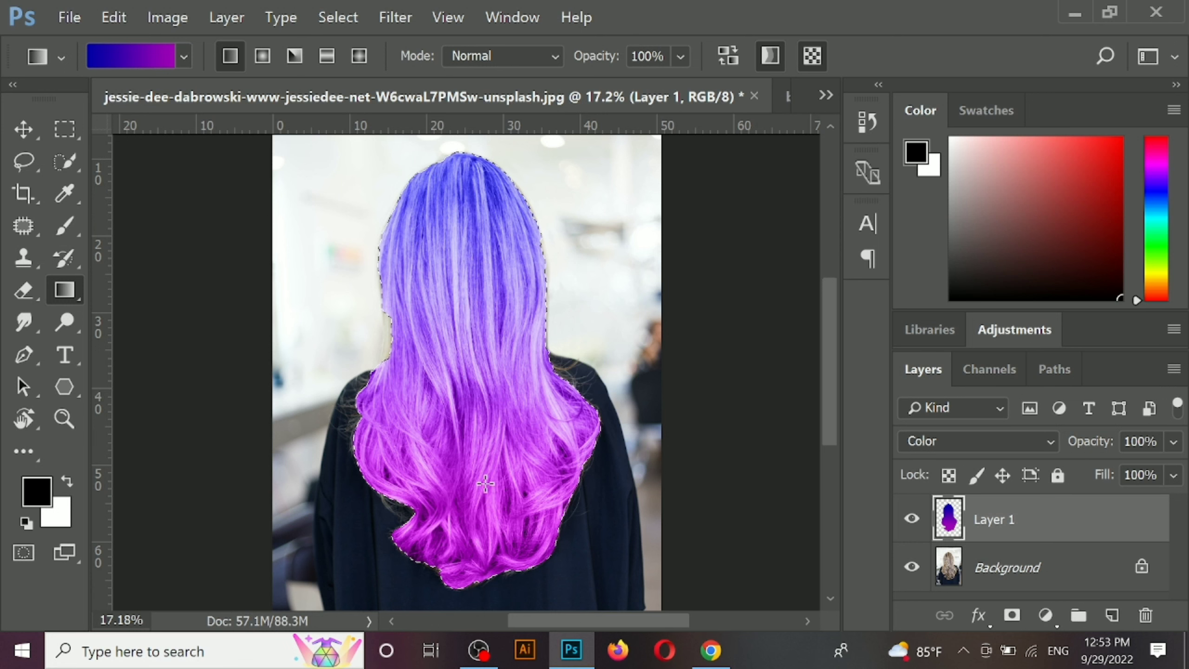
key(ctrl+alt+z)
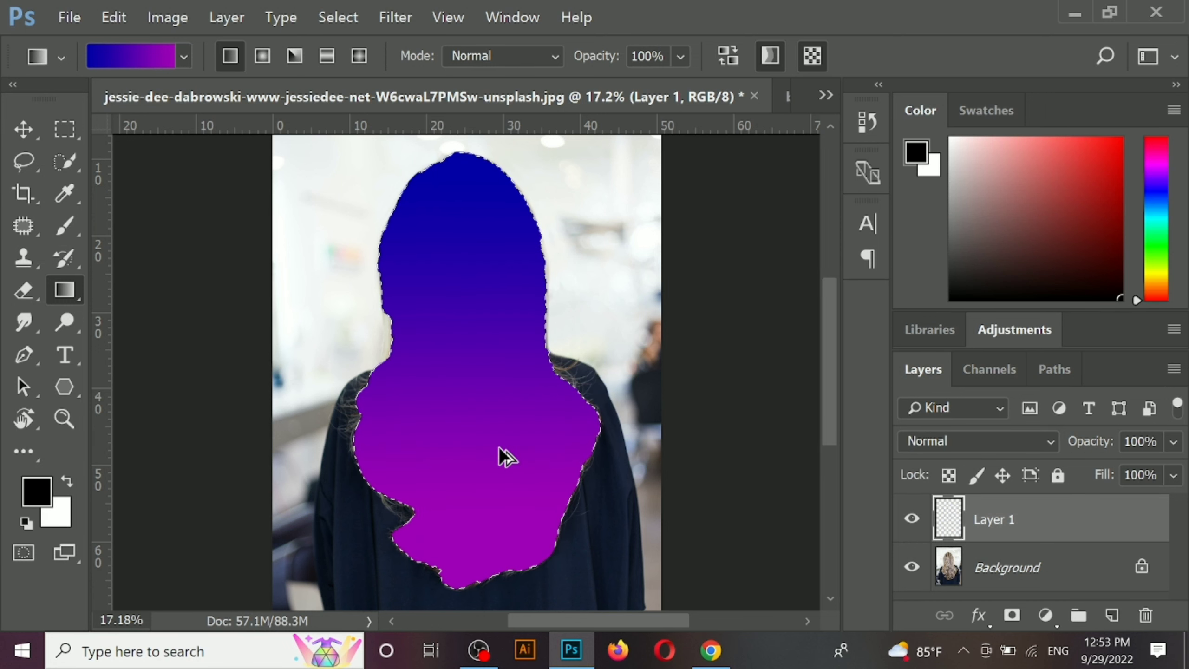
key(ctrl+alt+z)
Change the gradient's ending color stop to light blue (9ae8ff) and accept the gradient.
click(131, 58)
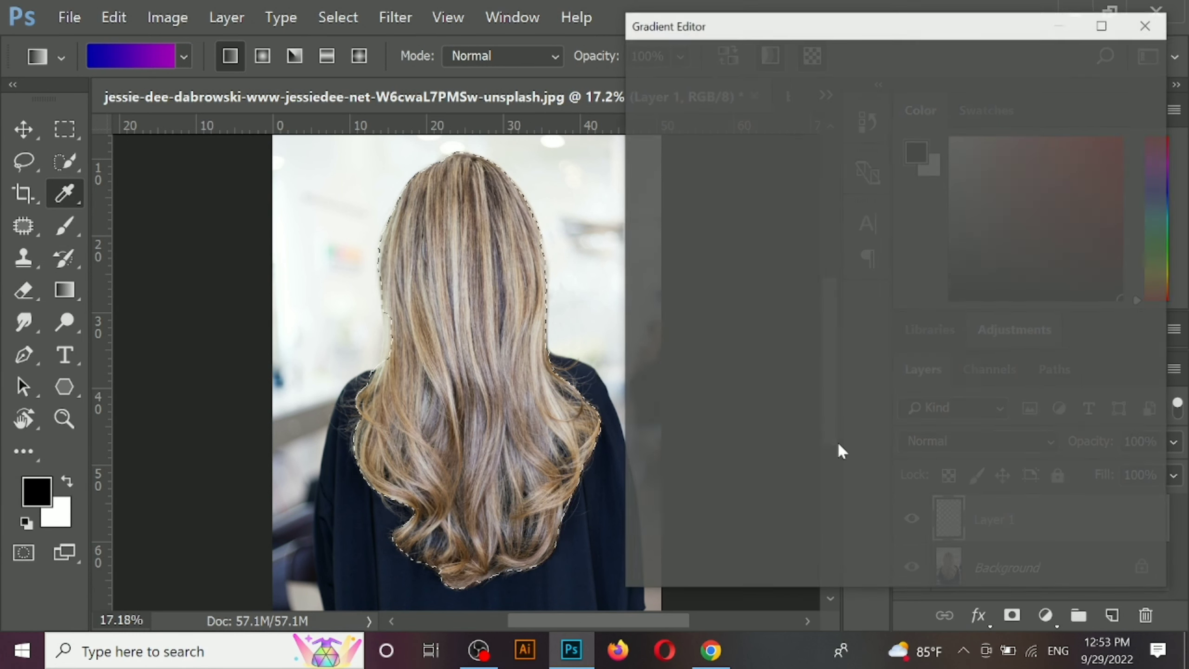
click(1133, 430)
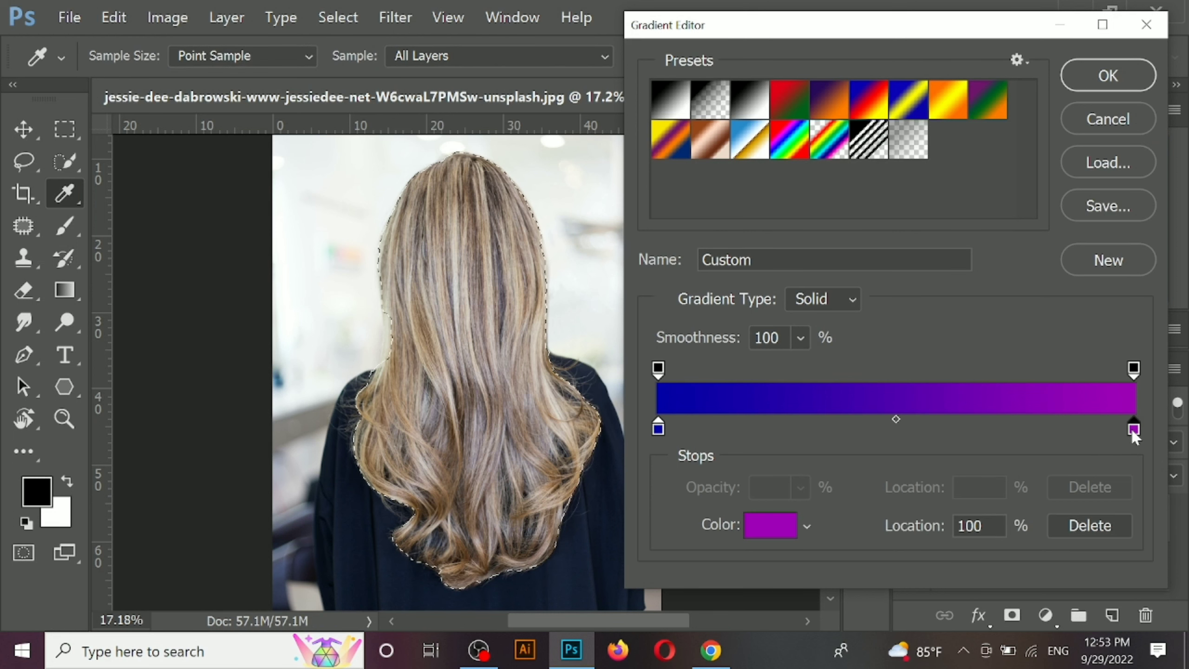
double_click(1131, 428)
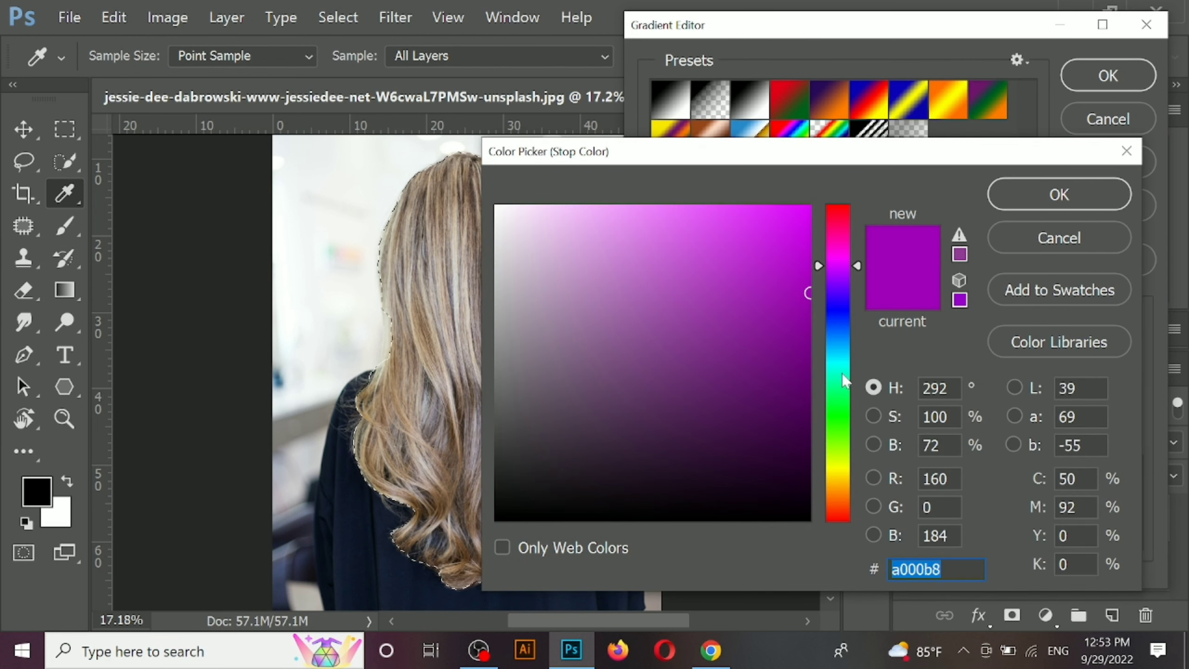
click(838, 409)
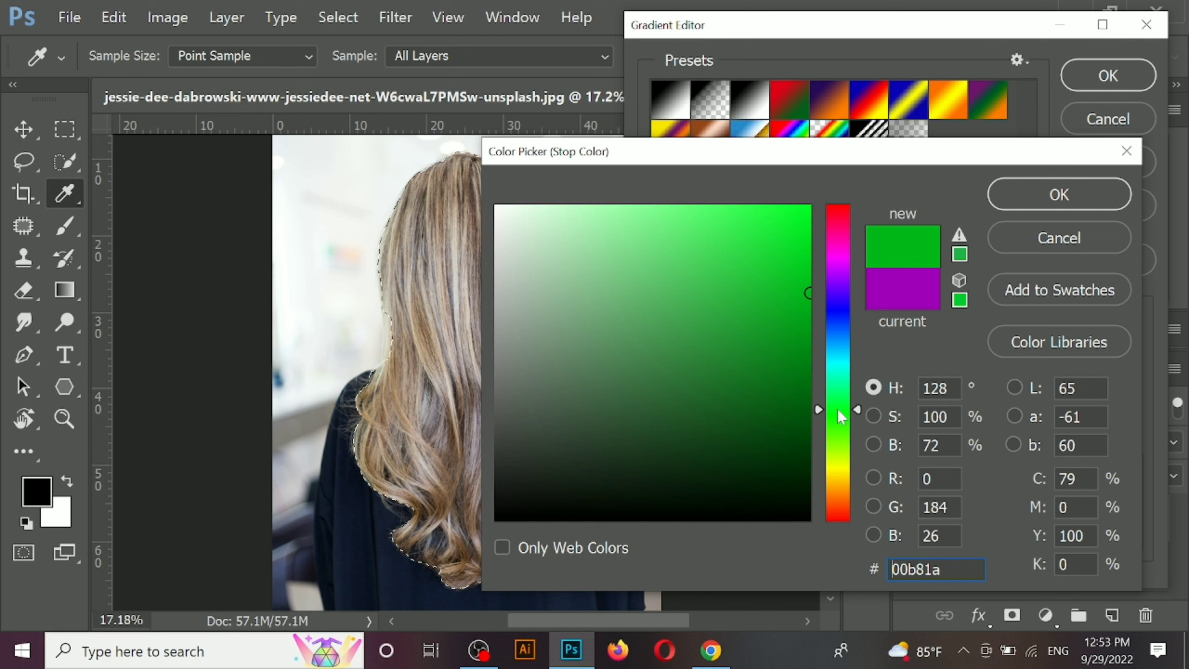
click(841, 476)
click(835, 493)
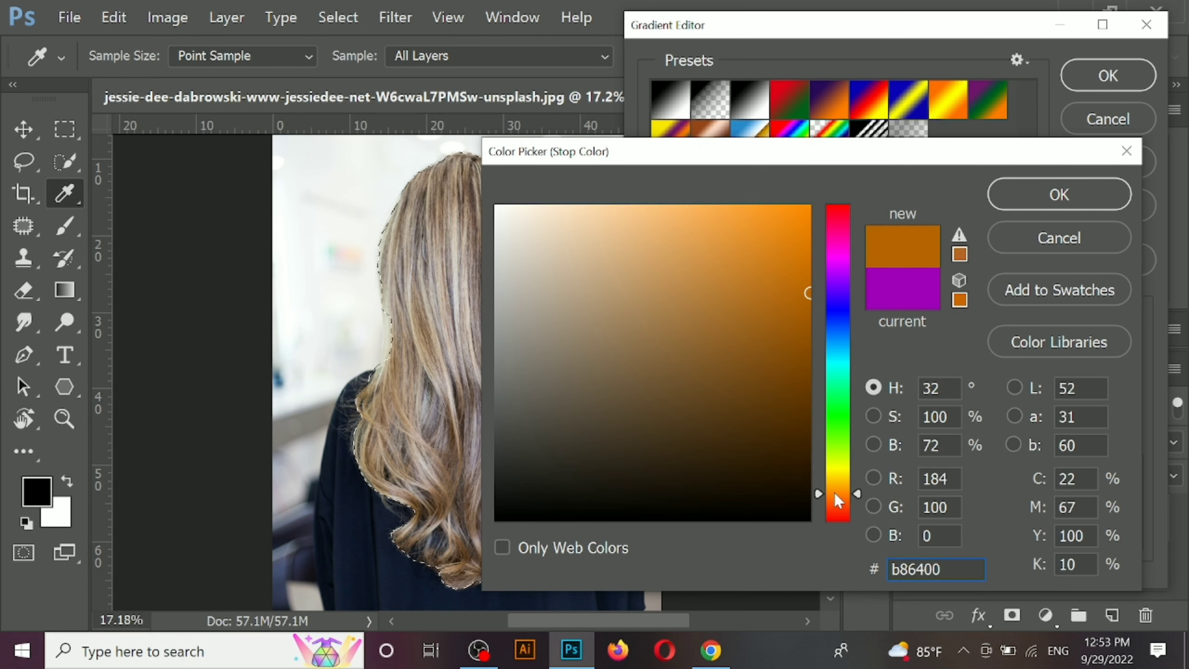
click(839, 483)
click(841, 464)
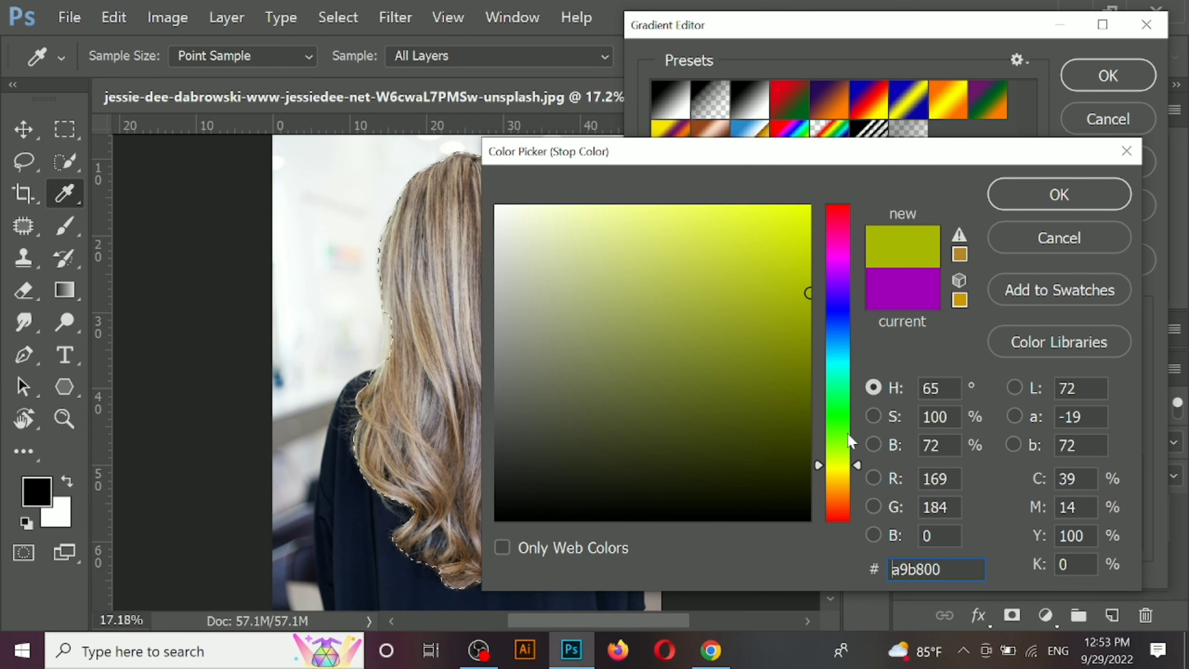
click(839, 352)
drag(632, 228, 620, 186)
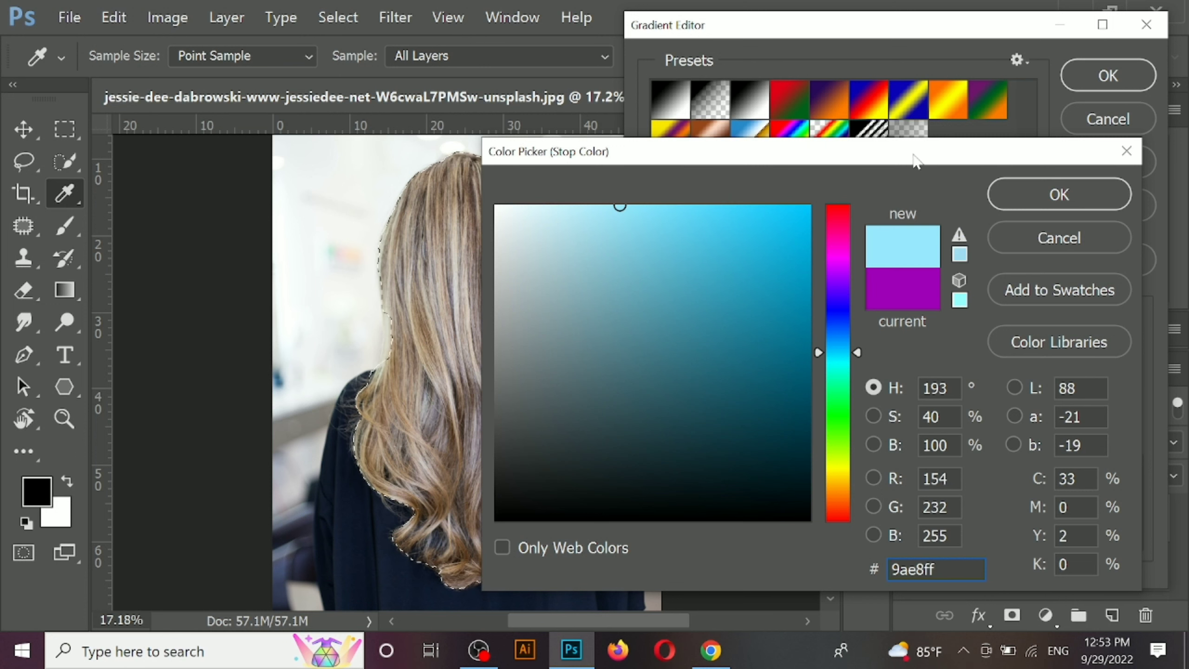
click(1037, 192)
click(1079, 73)
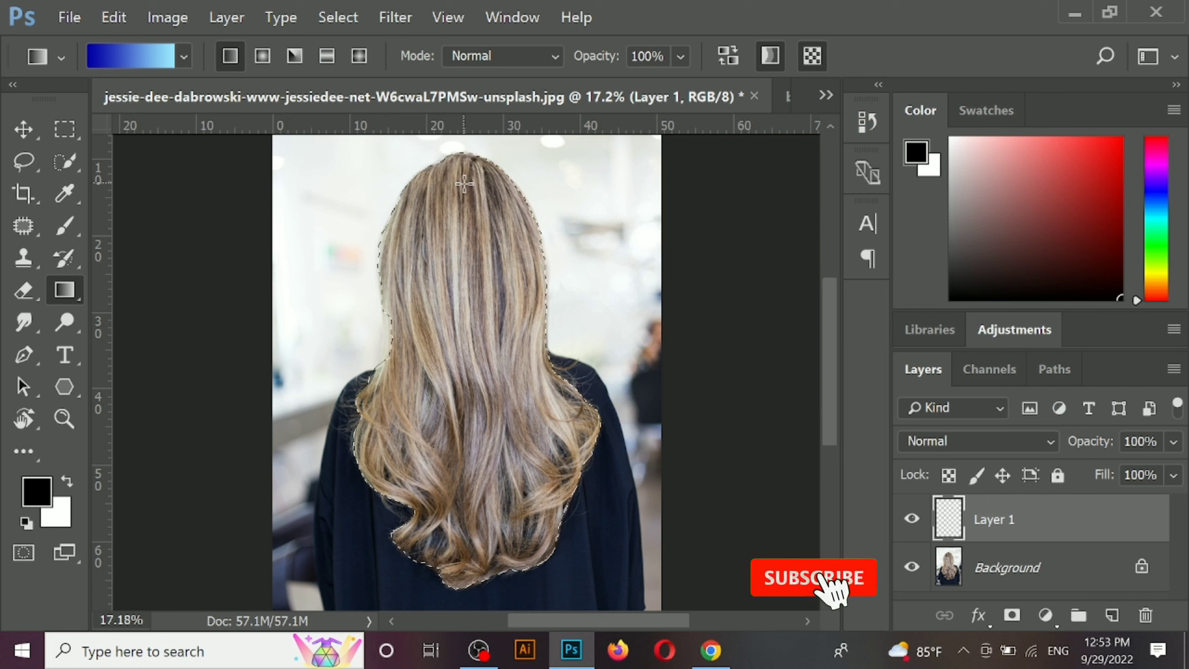
Fill the selected hair on Layer 1 with the dark-to-light-blue gradient from crown to ends, deselect, and set the layer's blend mode to Color.
drag(465, 182, 479, 497)
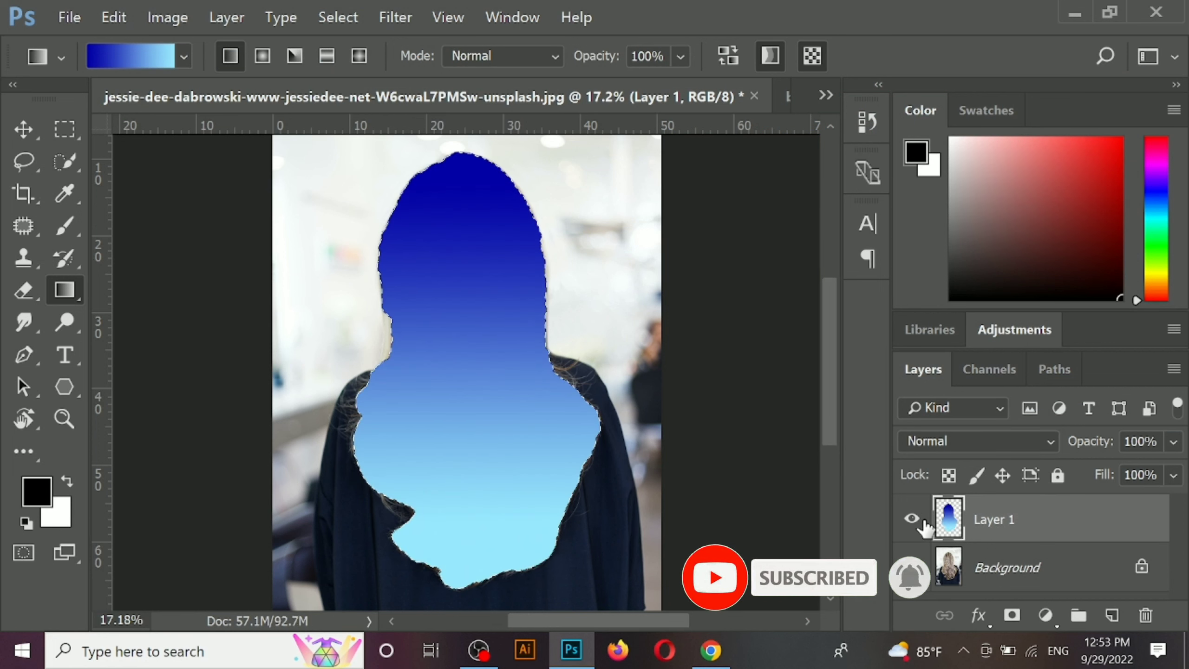
click(939, 442)
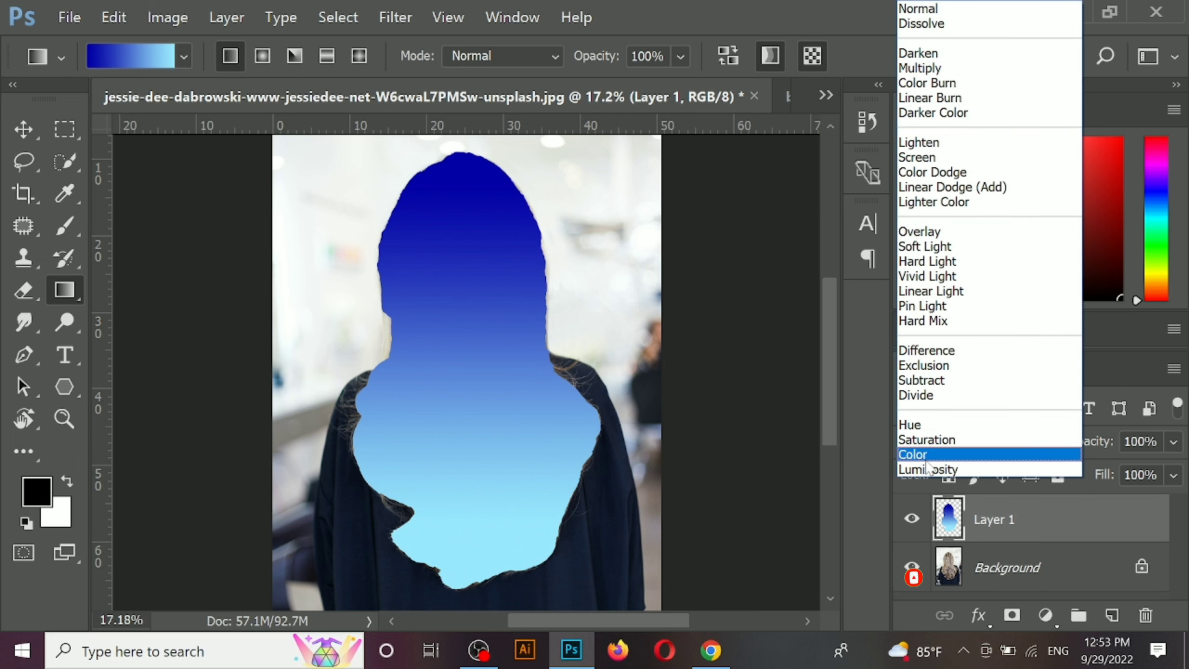
click(932, 455)
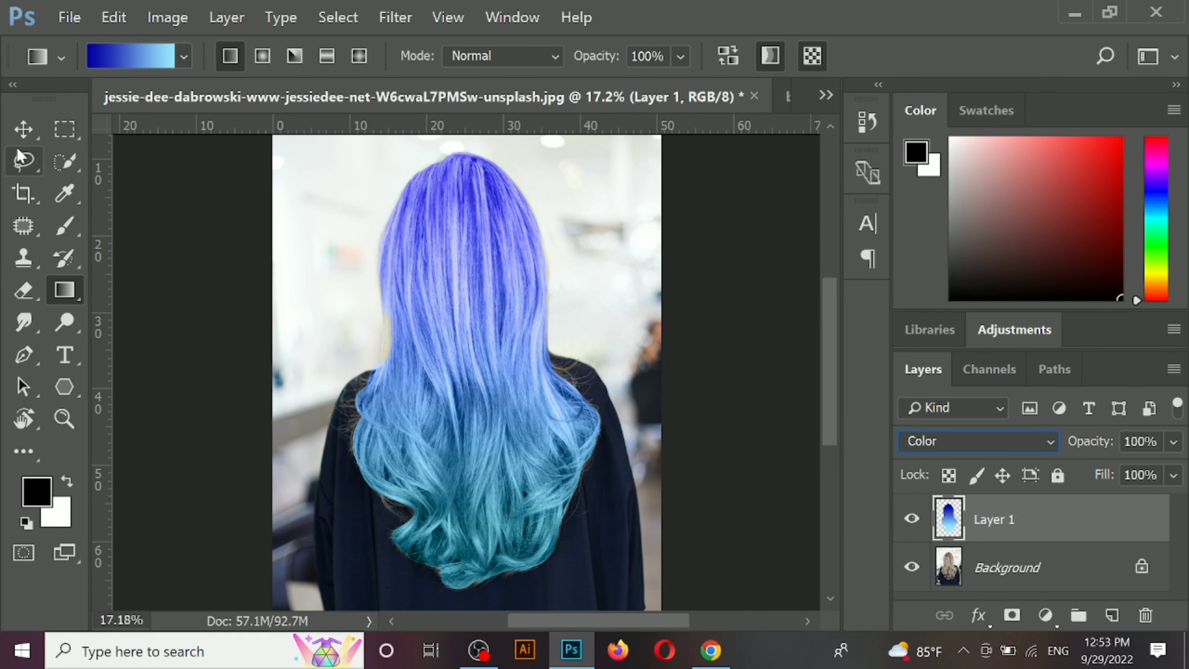
click(23, 129)
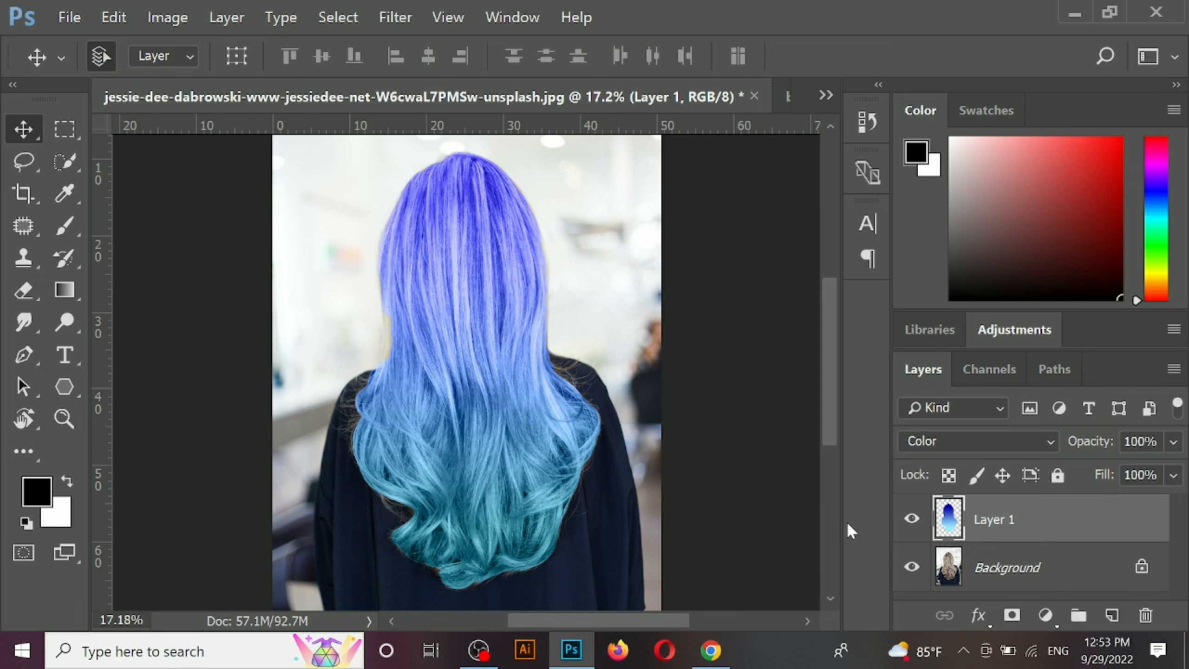
Compare the blue hair with the original, and undo the Color blend mode, the deselection and the gradient fill.
click(917, 524)
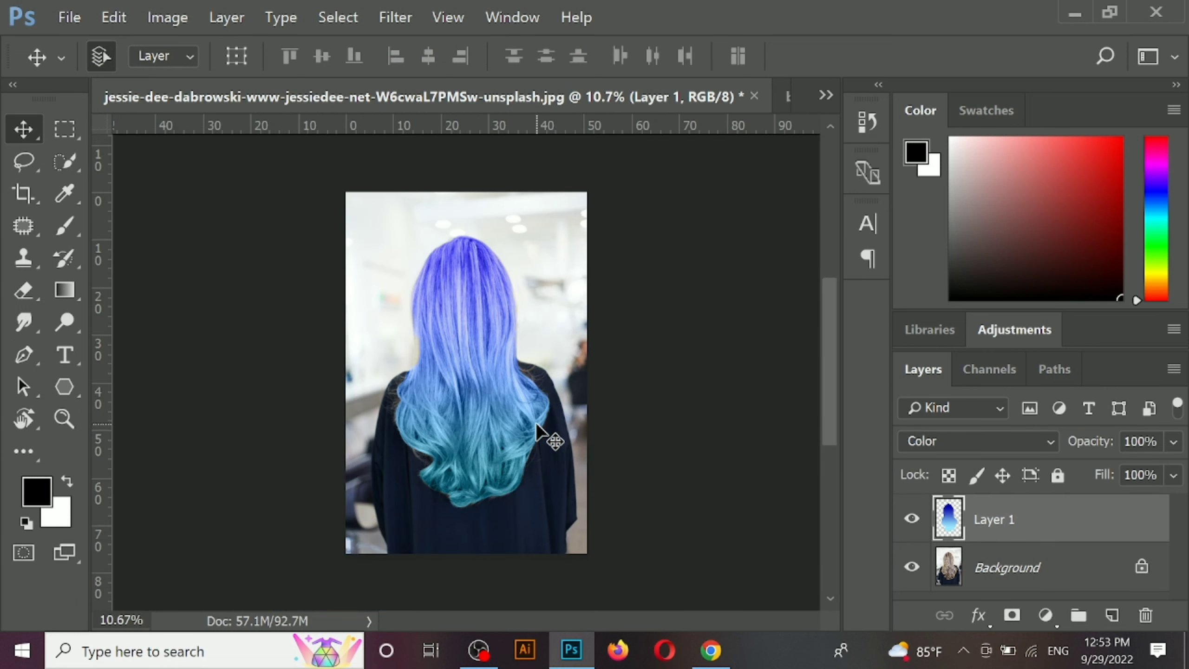
scroll(535, 423, down, 3)
scroll(685, 463, up, 3)
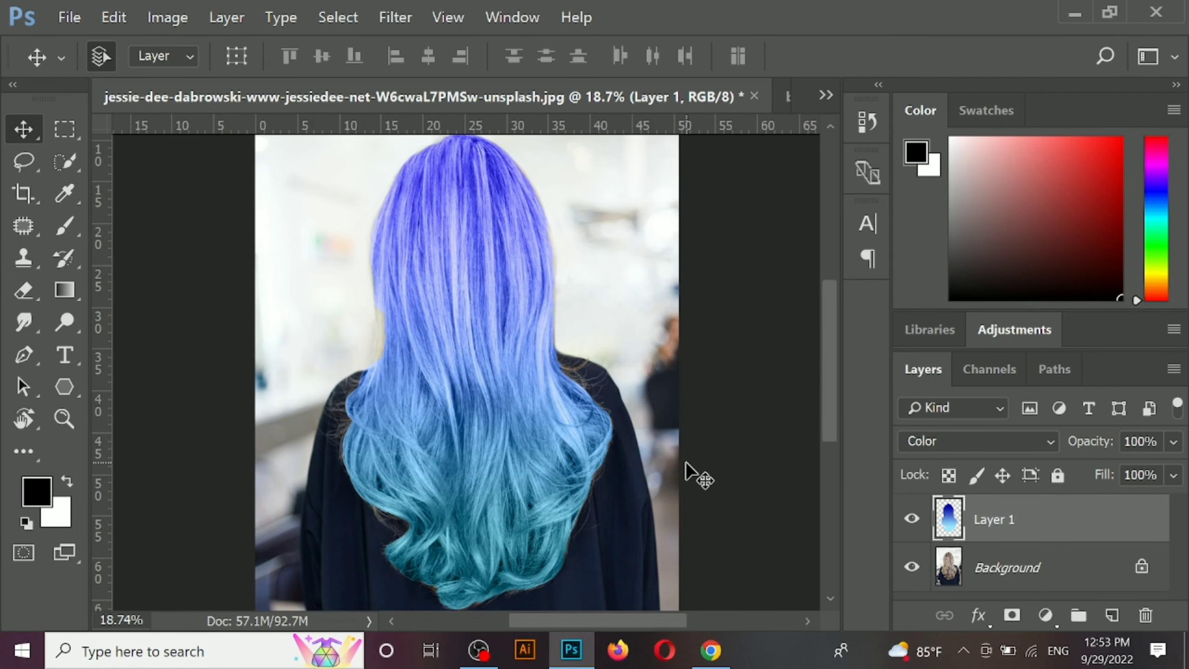
scroll(685, 466, down, 1)
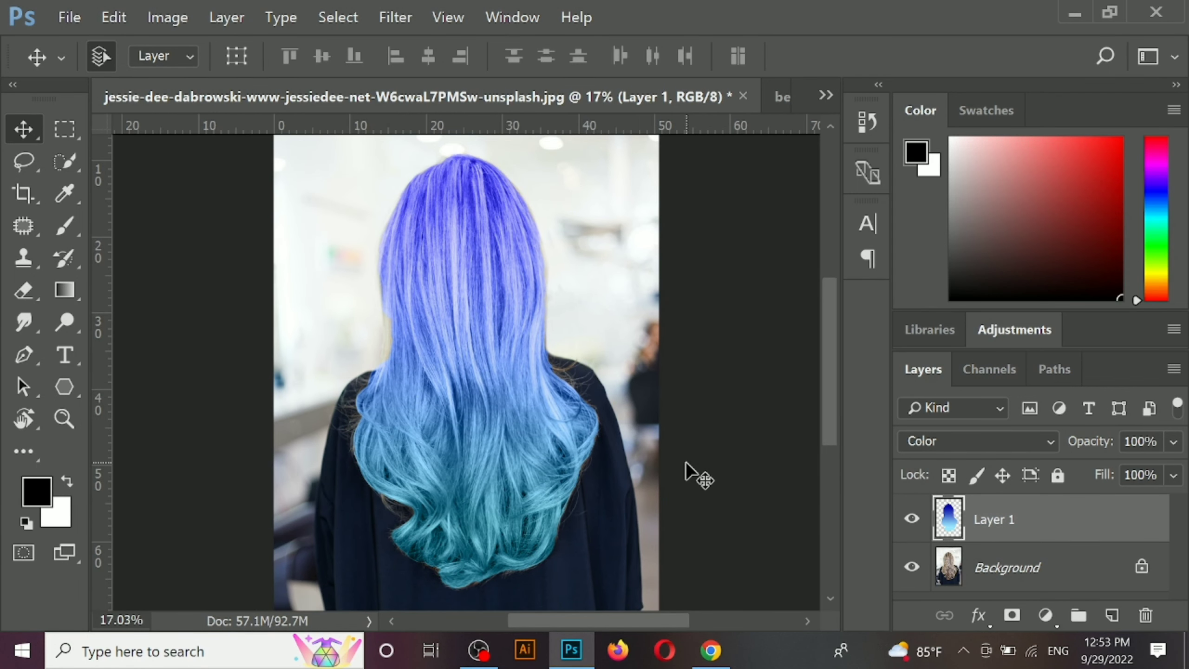
key(ctrl+z)
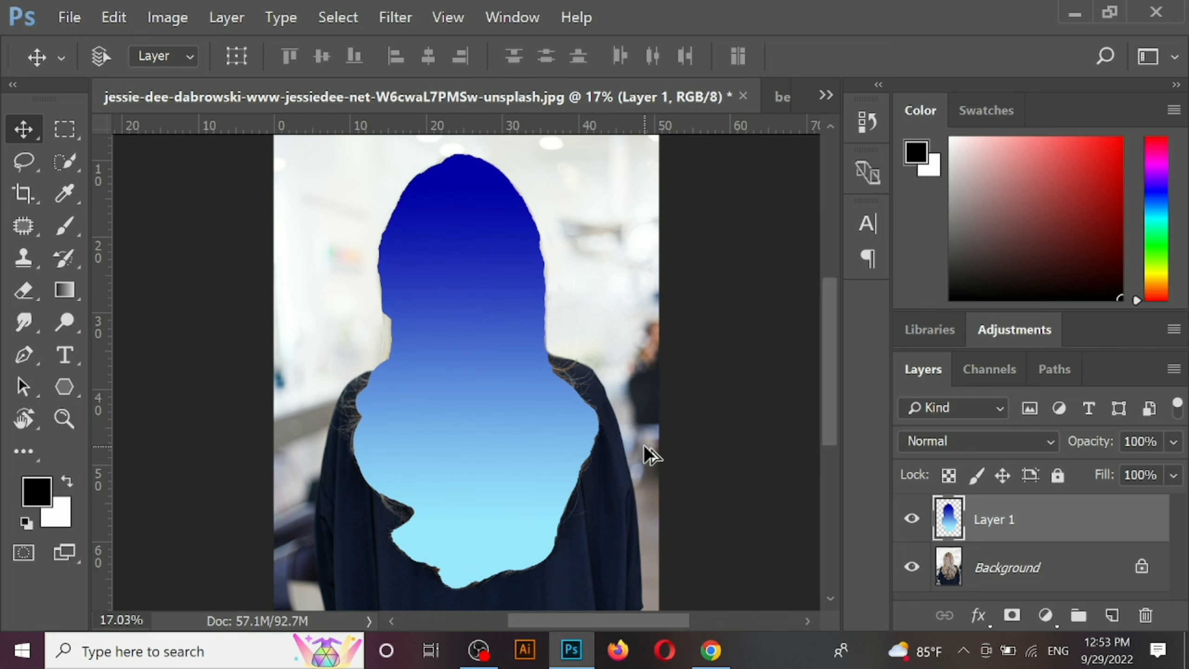
key(ctrl+z)
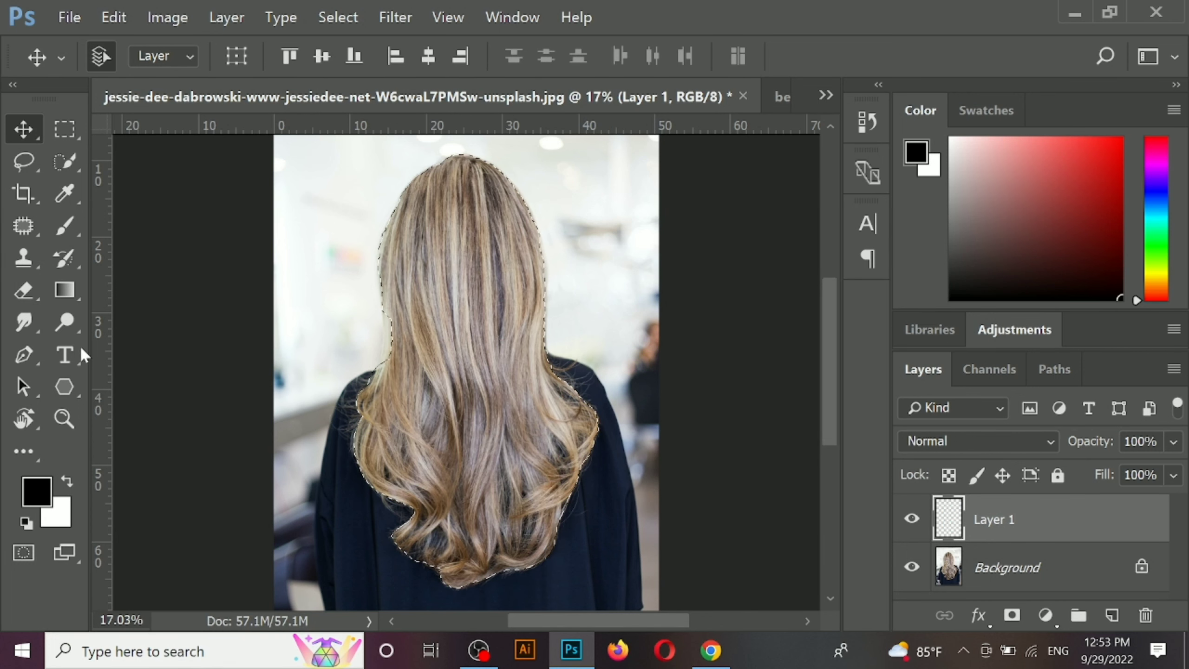
Change the gradient's starting color stop to magenta (ff00fc) and accept the gradient.
click(75, 301)
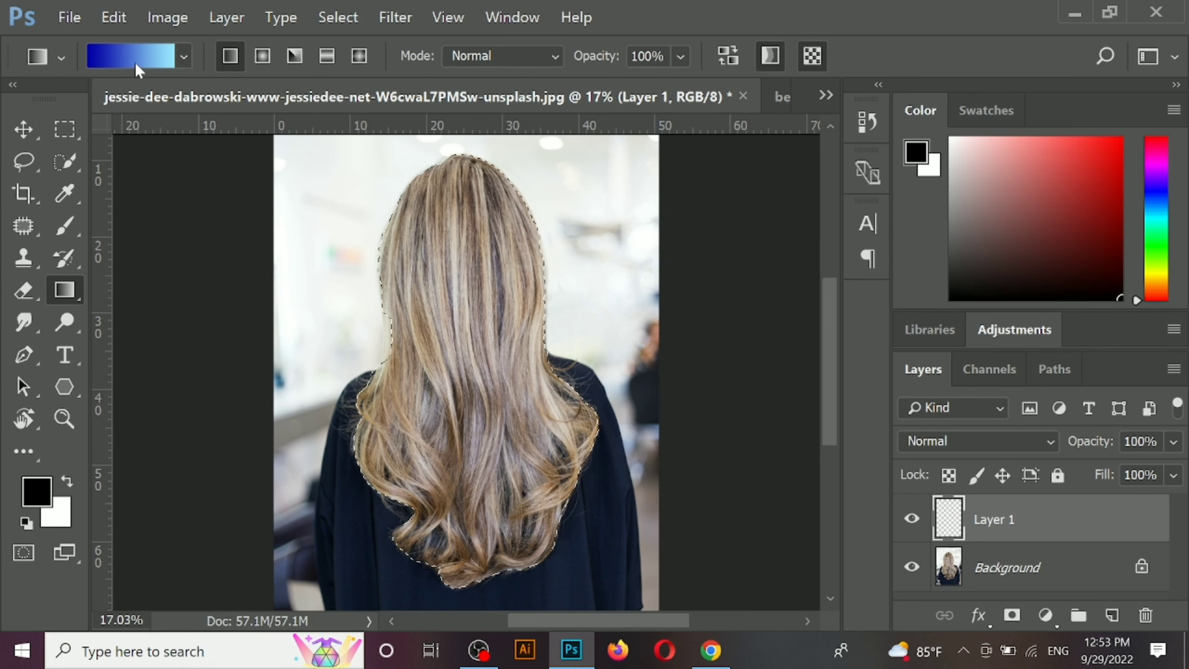
key(i)
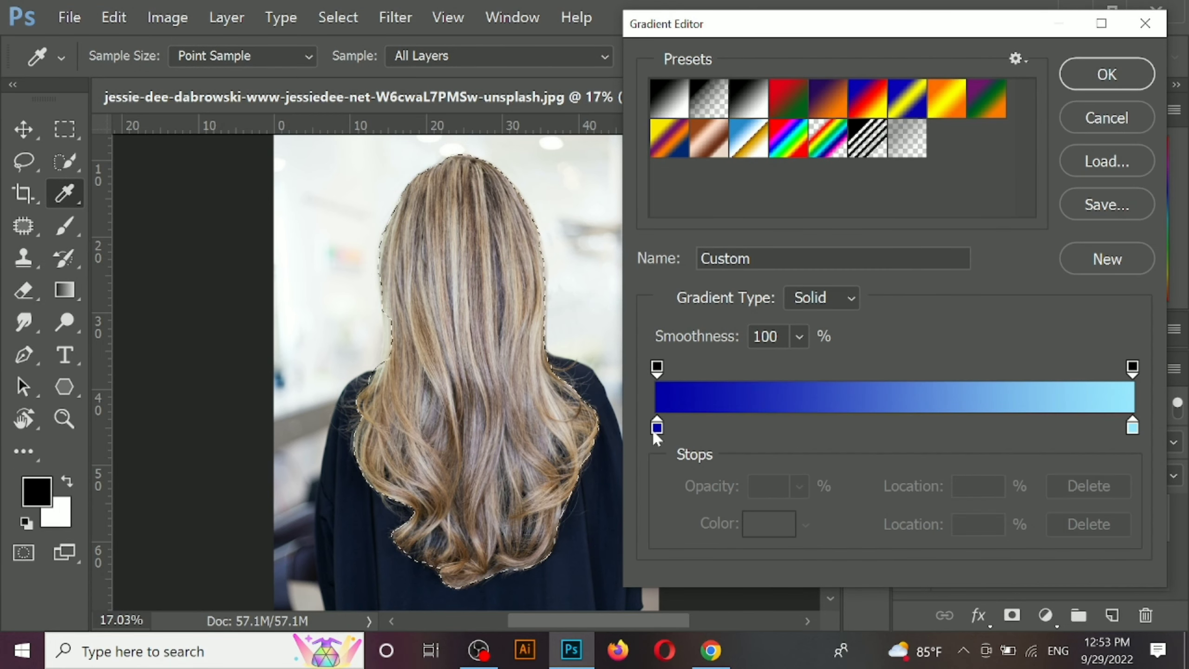
click(657, 427)
double_click(657, 427)
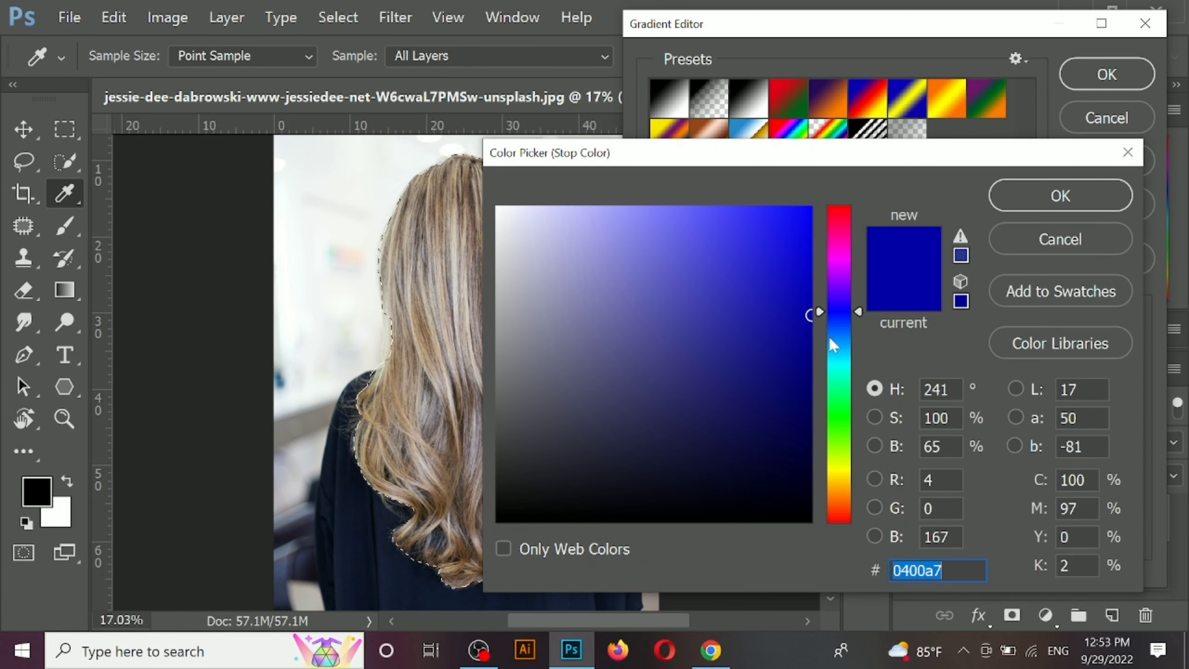
click(836, 258)
drag(791, 241, 817, 192)
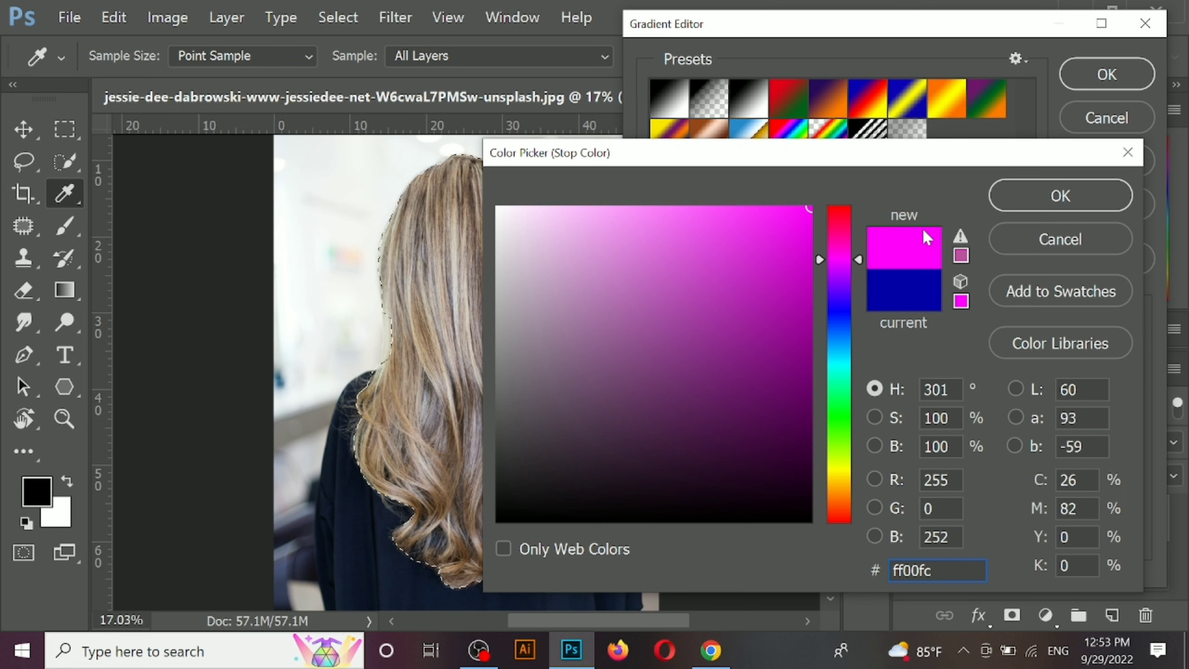
click(1016, 185)
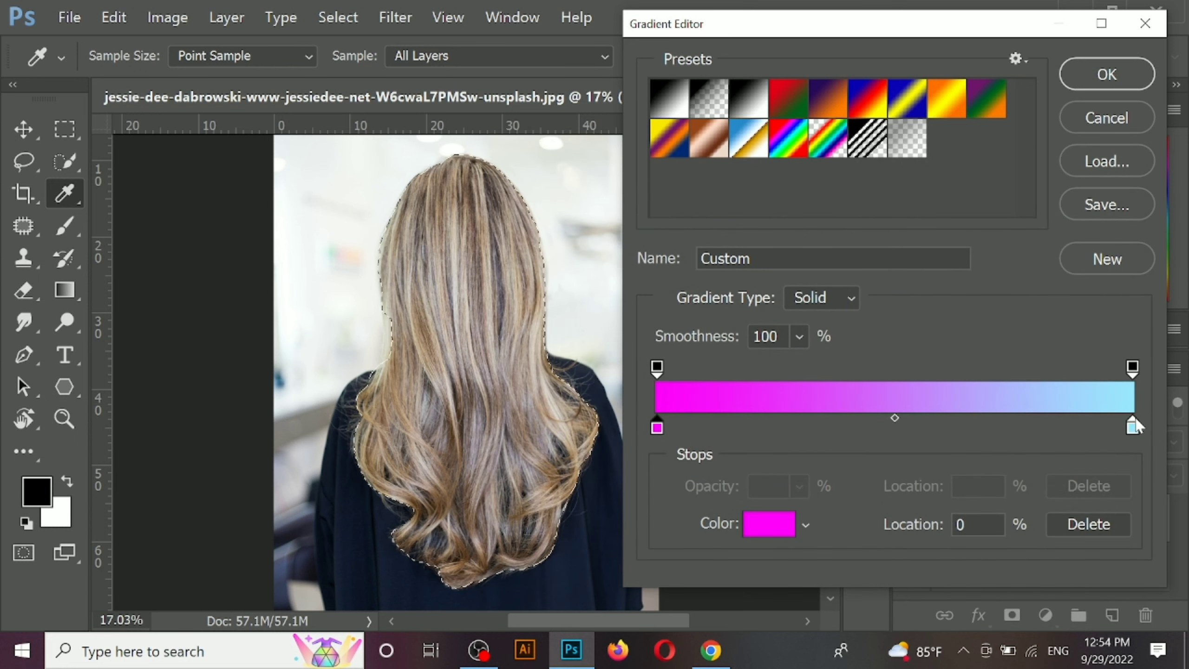
click(1107, 74)
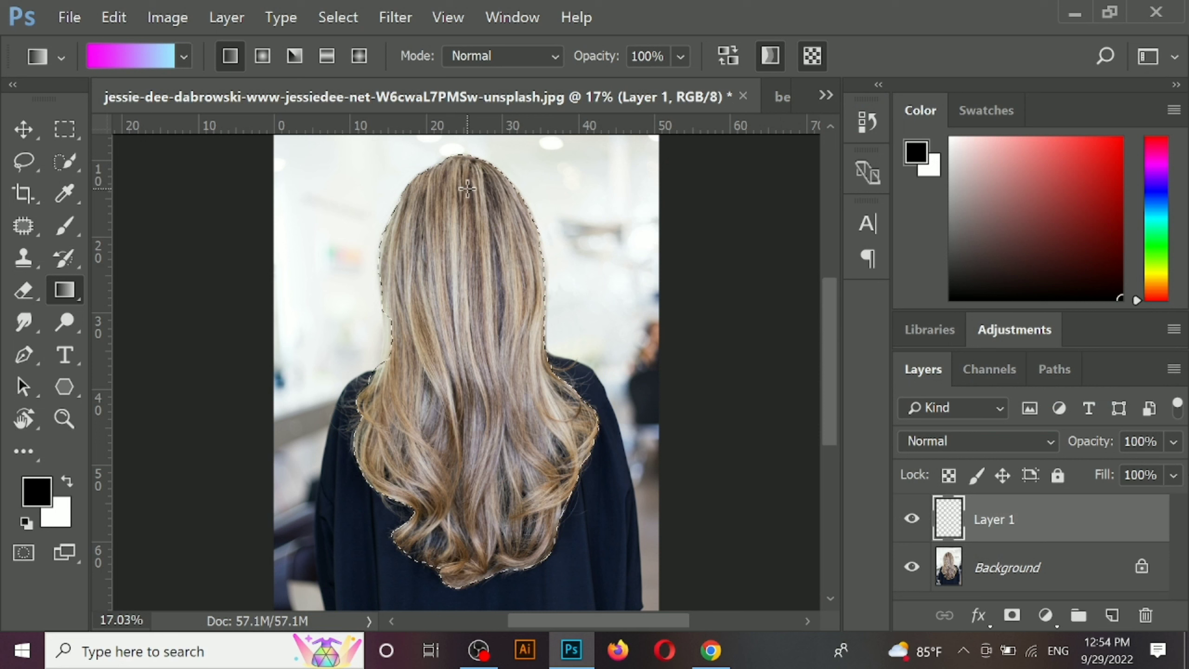
Fill the selected hair on Layer 1 with the magenta-to-light-blue gradient from crown to ends, deselect, and set the layer's blend mode to Color.
drag(457, 187, 469, 509)
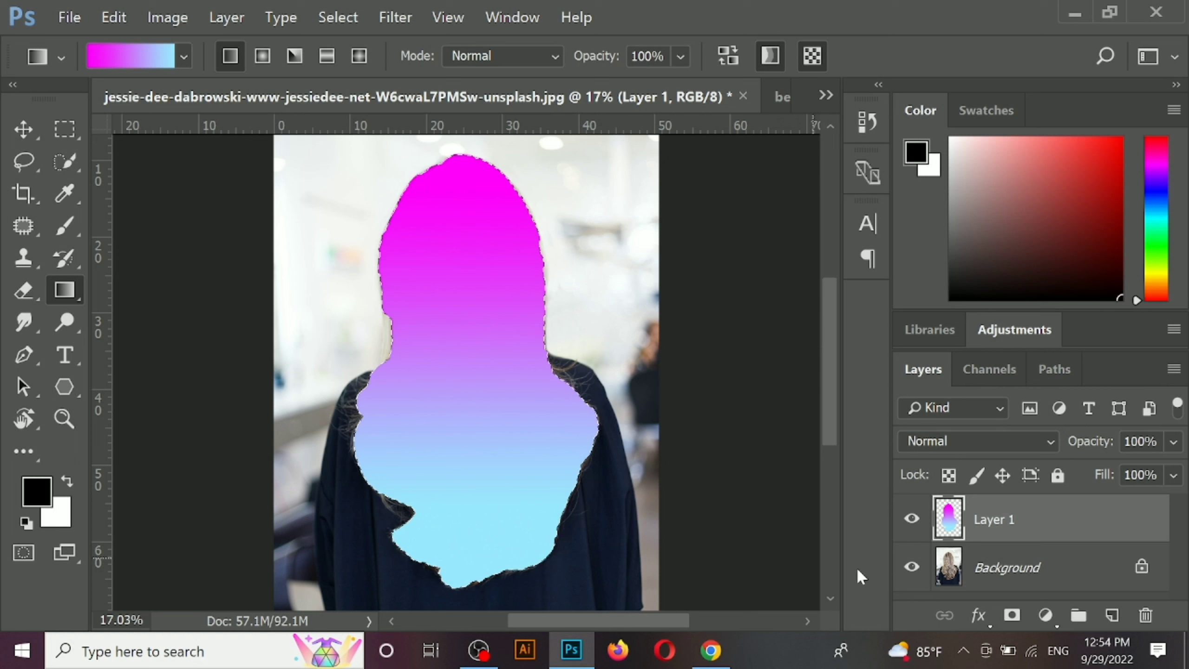
key(ctrl+d)
click(938, 444)
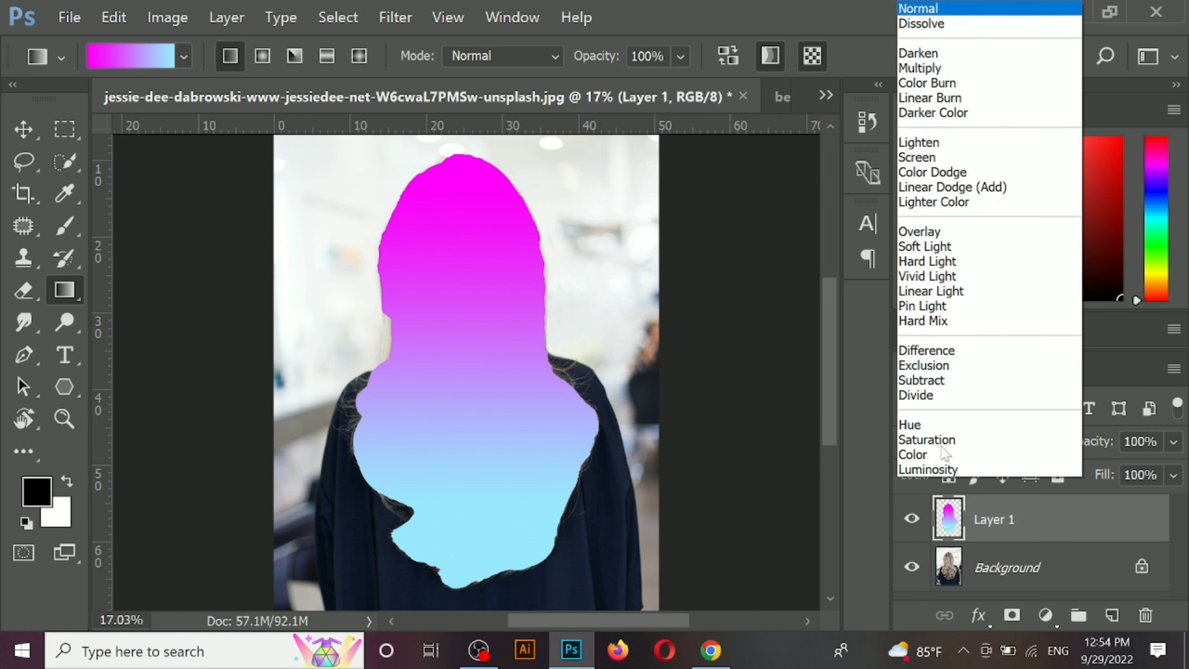
click(914, 454)
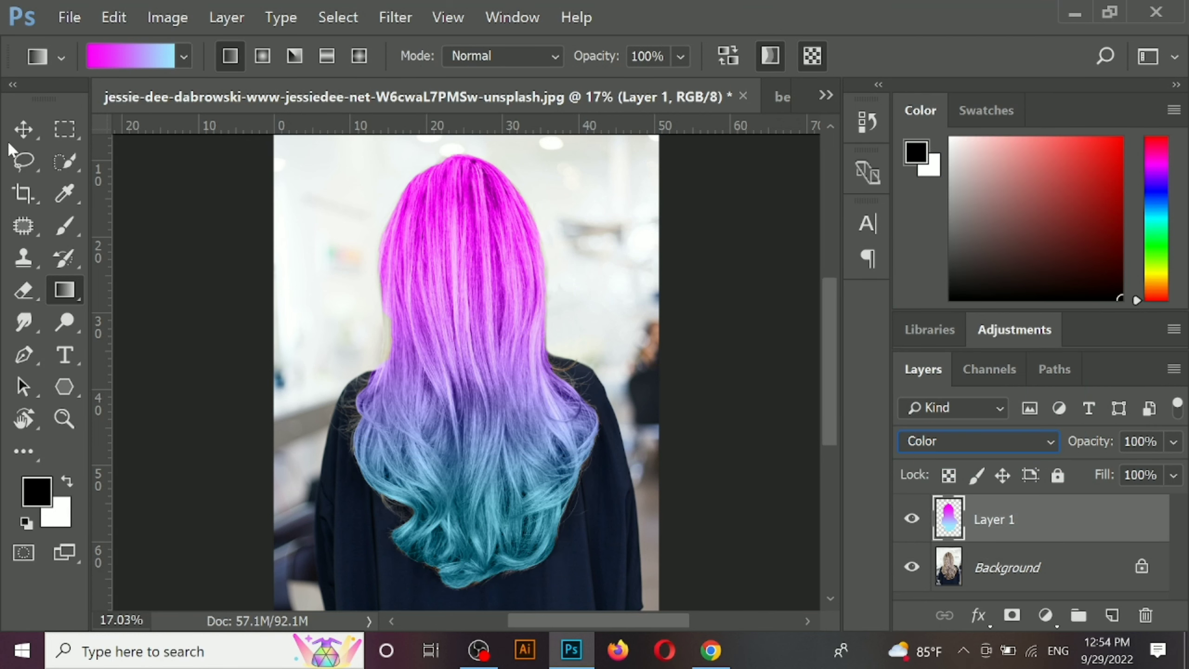
Undo Layer 1's Color blend mode and the deselection, and remove the magenta-to-light-blue gradient from the selected hair.
click(23, 129)
click(257, 339)
scroll(488, 418, down, 4)
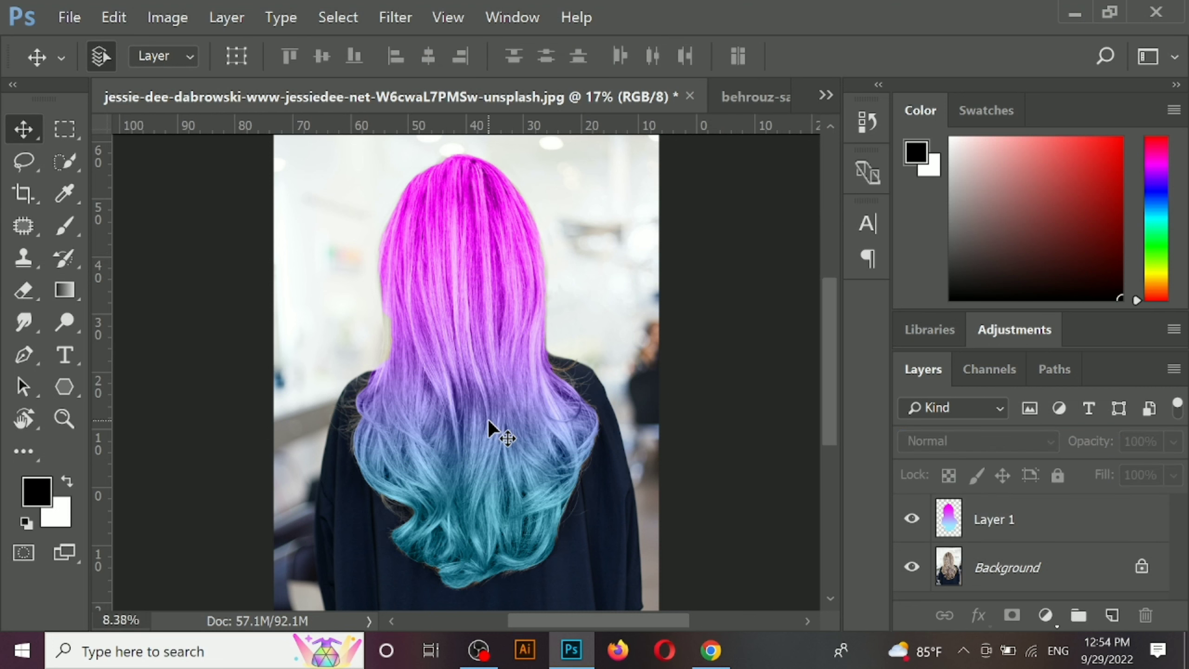
scroll(614, 460, up, 1)
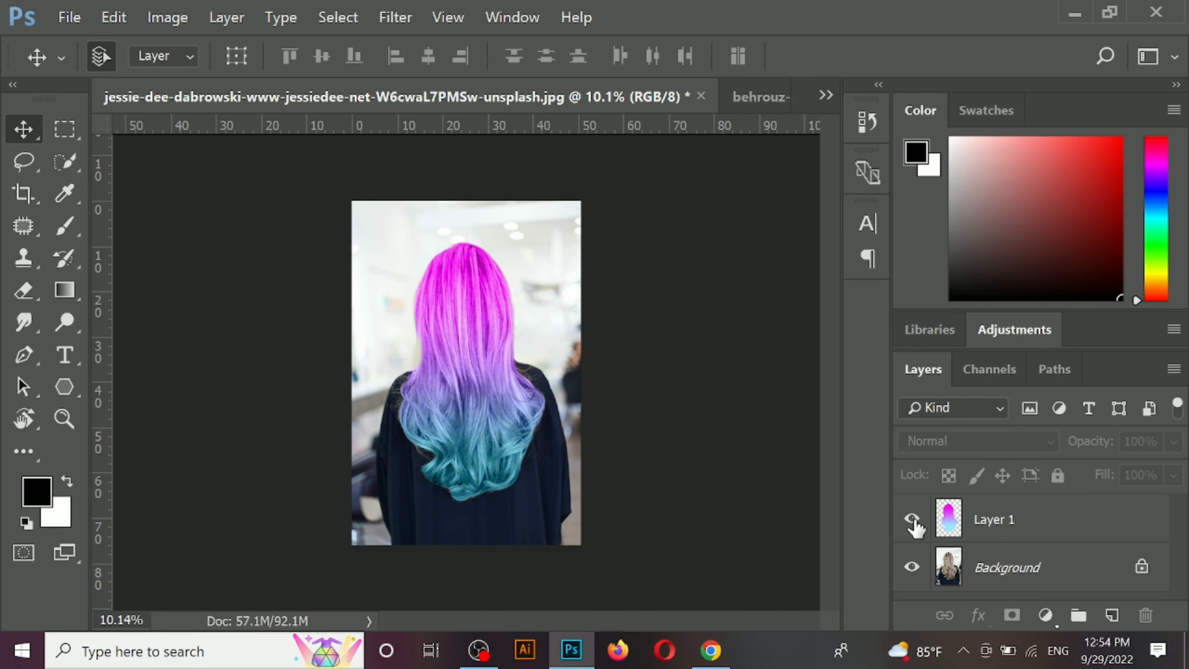
click(1031, 524)
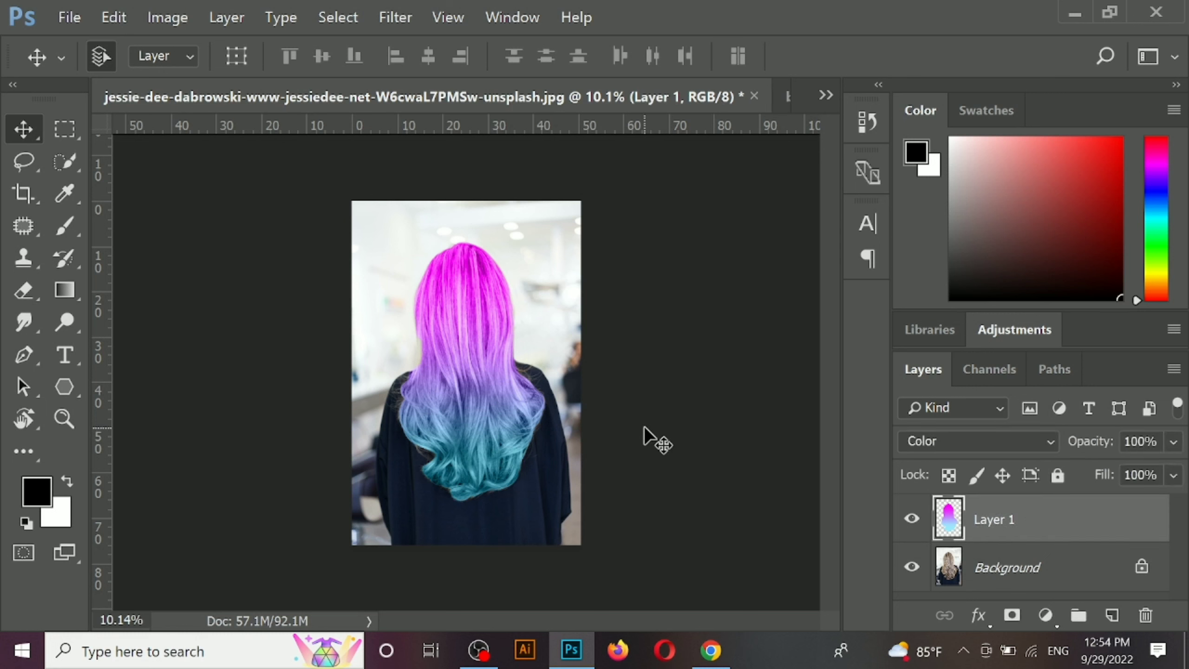
key(ctrl+alt)
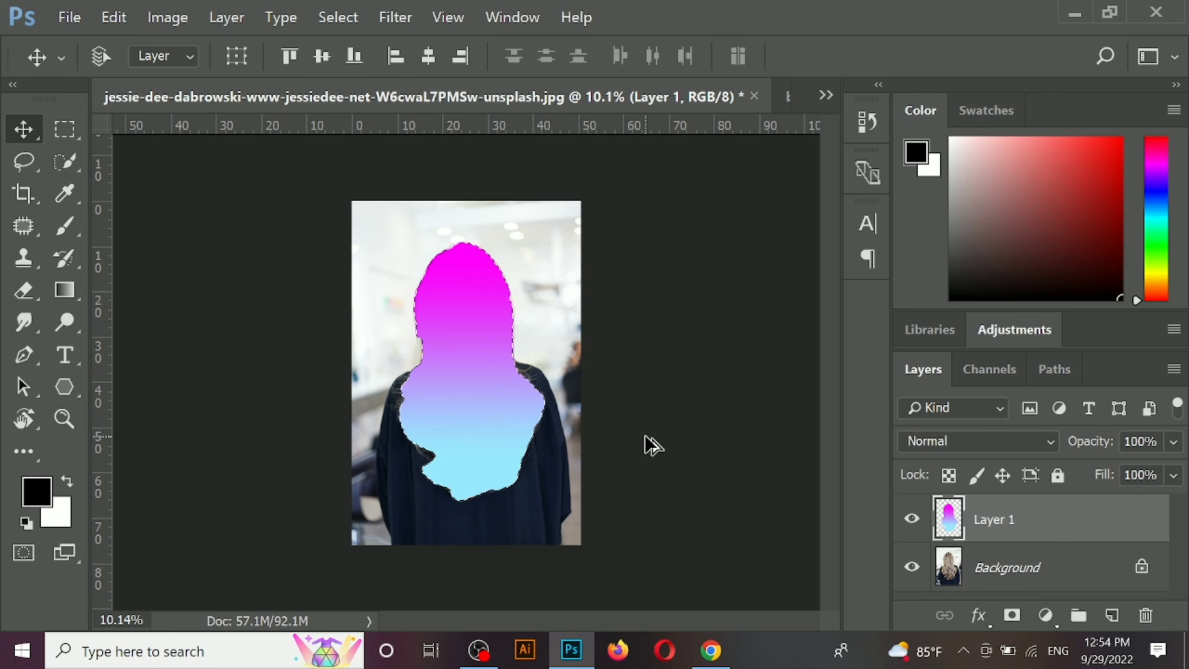
key(Delete)
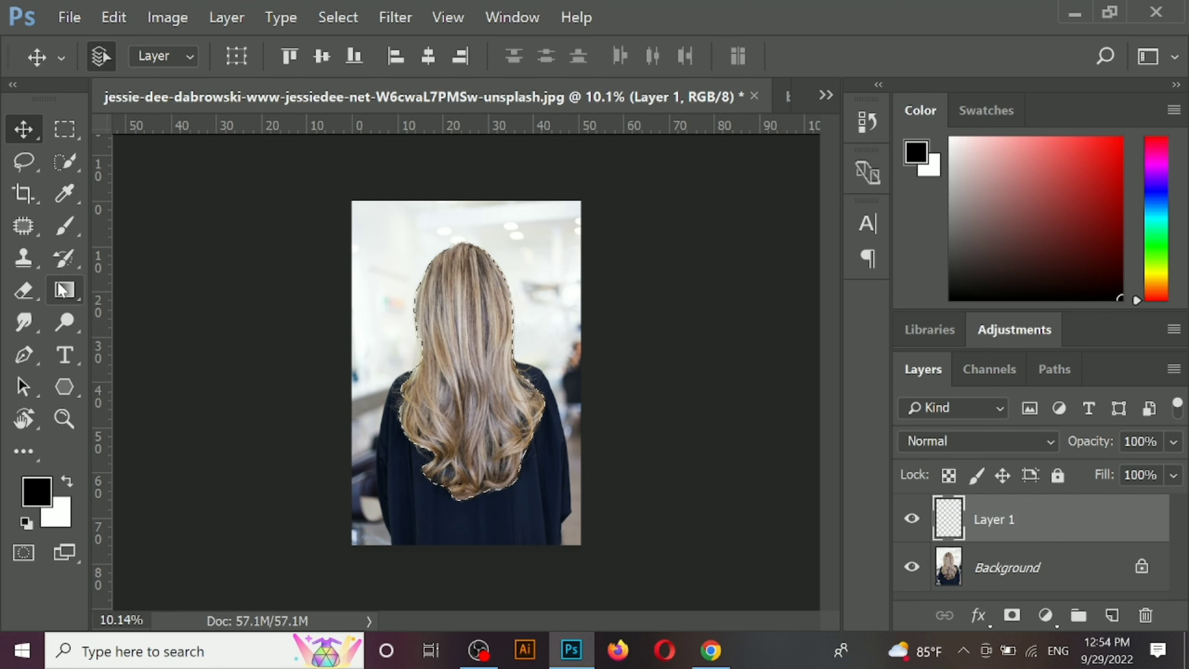
Change the gradient's starting color stop to yellow (ffd200) and accept the gradient.
click(64, 289)
click(109, 54)
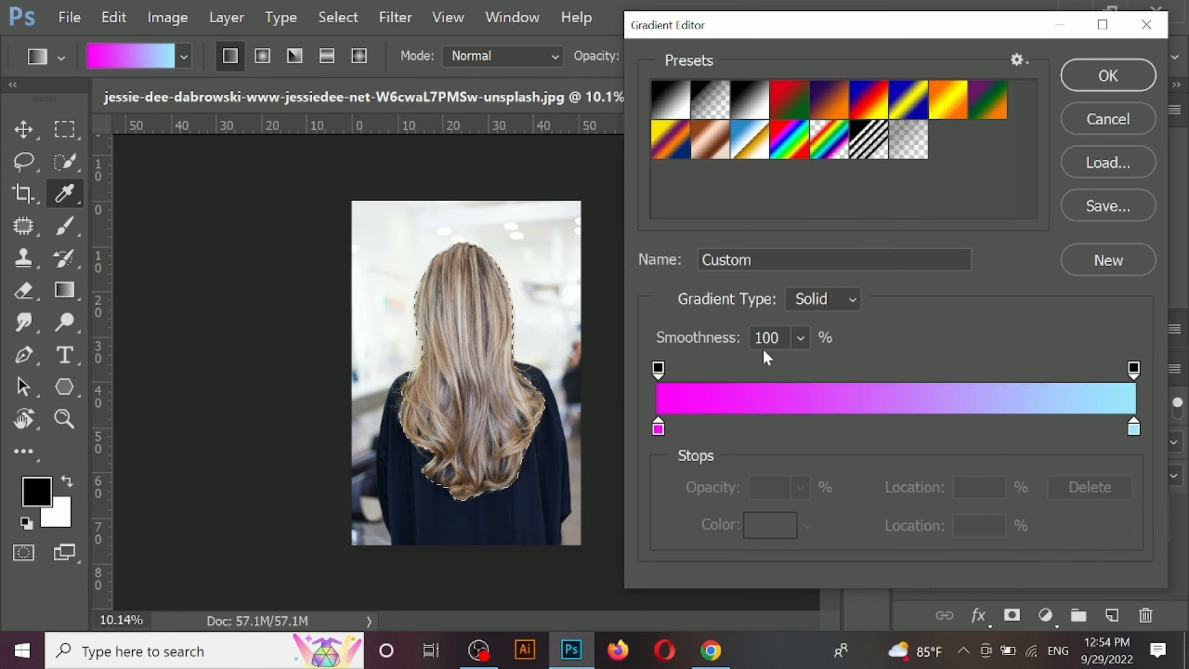
click(658, 429)
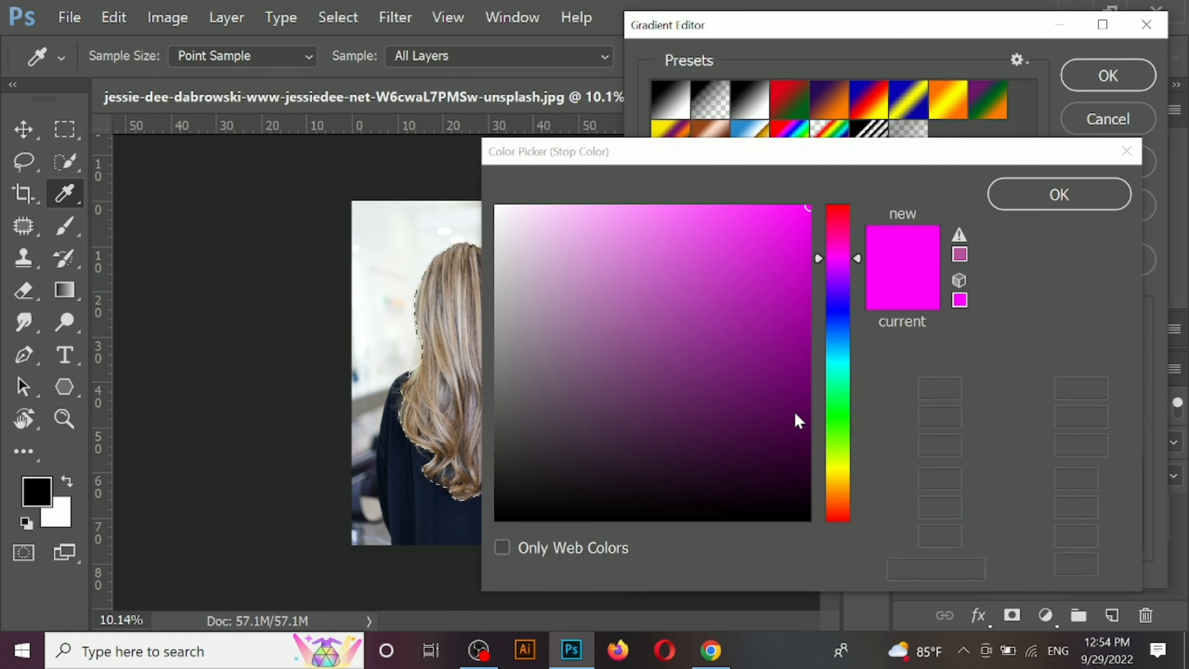
click(837, 480)
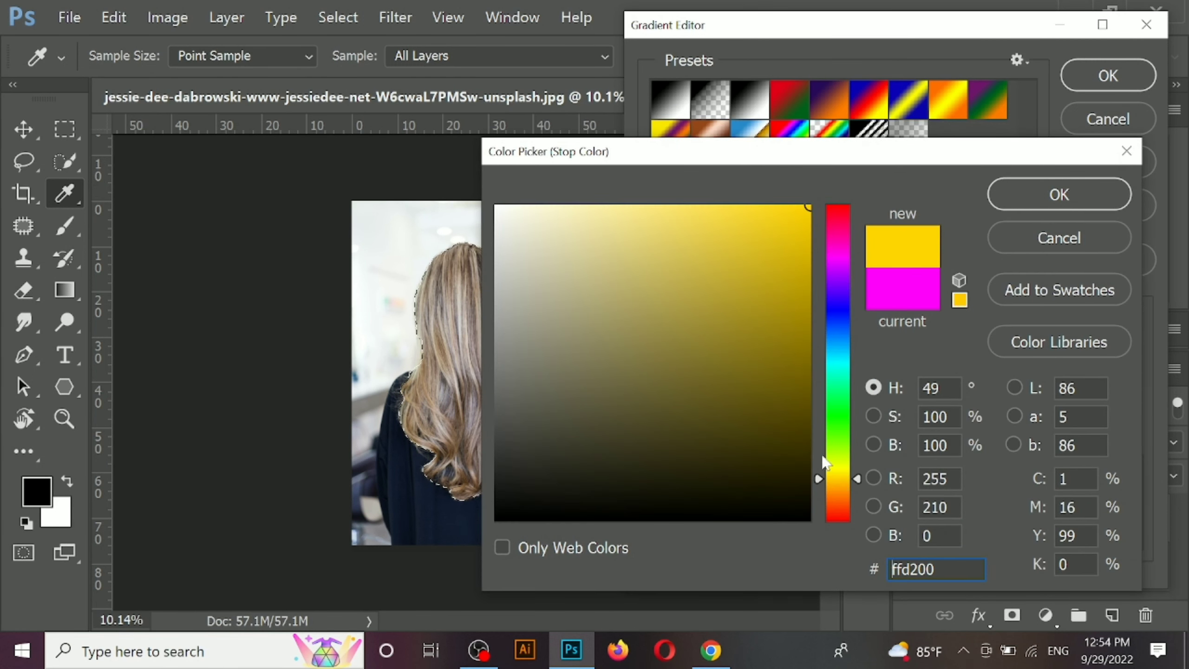
drag(761, 267, 816, 191)
click(1046, 188)
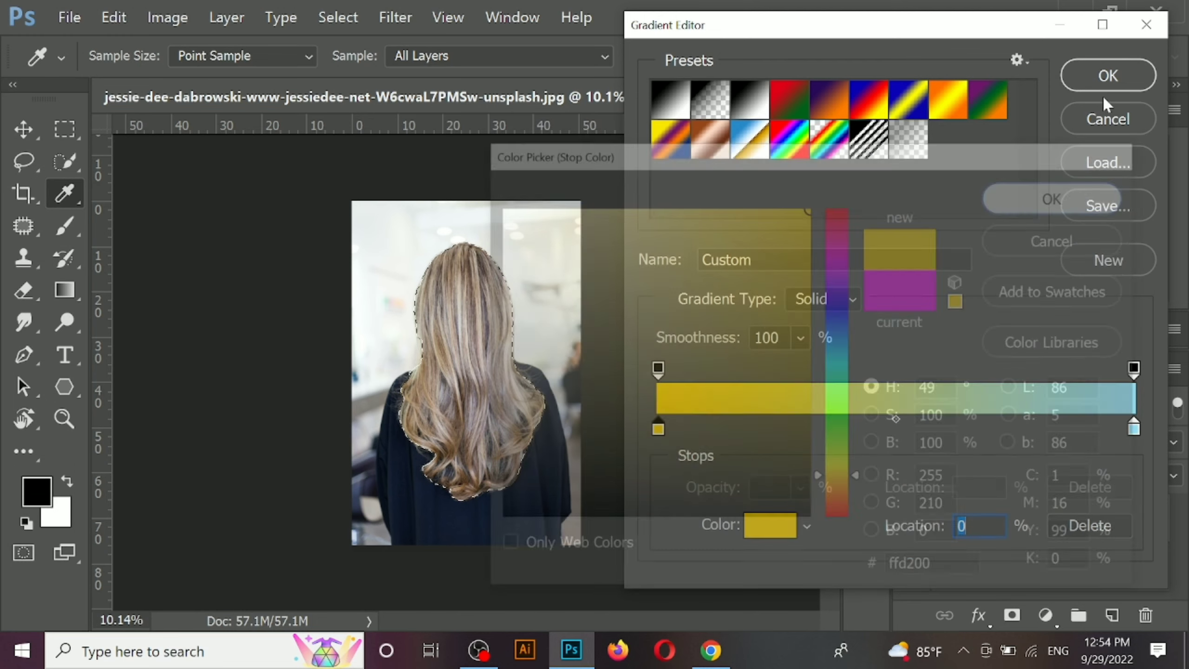
click(1106, 77)
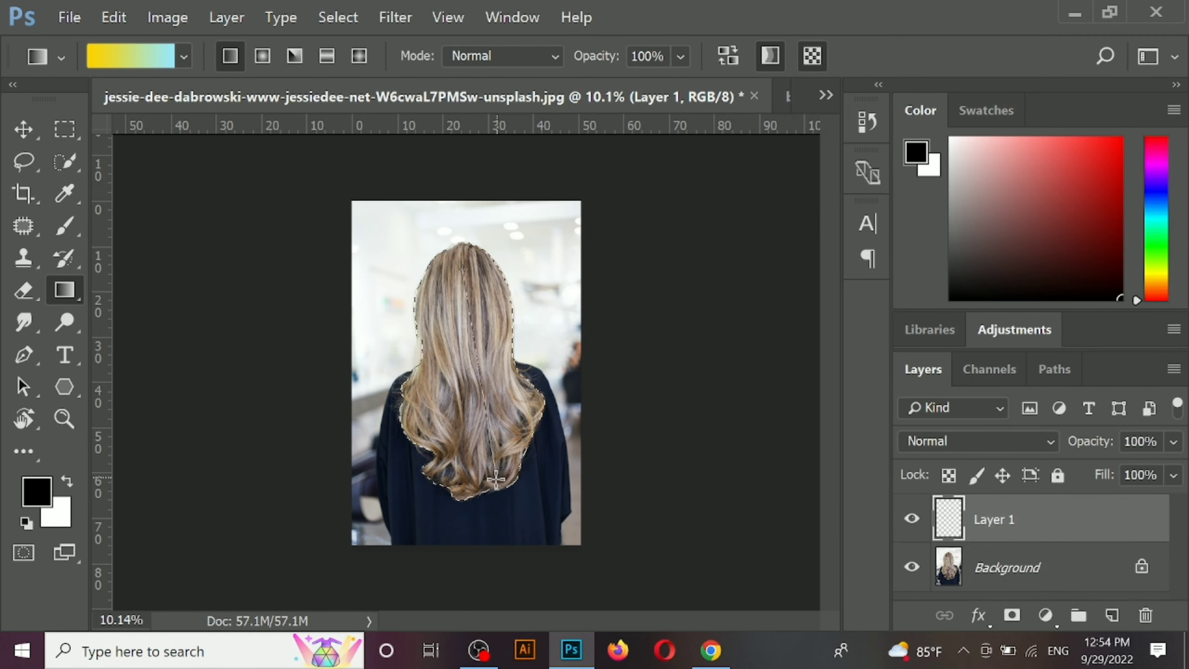
Fill the selected hair on Layer 1 with the yellow-to-light-blue gradient from crown to ends, set the layer's blend mode to Color, and deselect.
drag(541, 511, 540, 510)
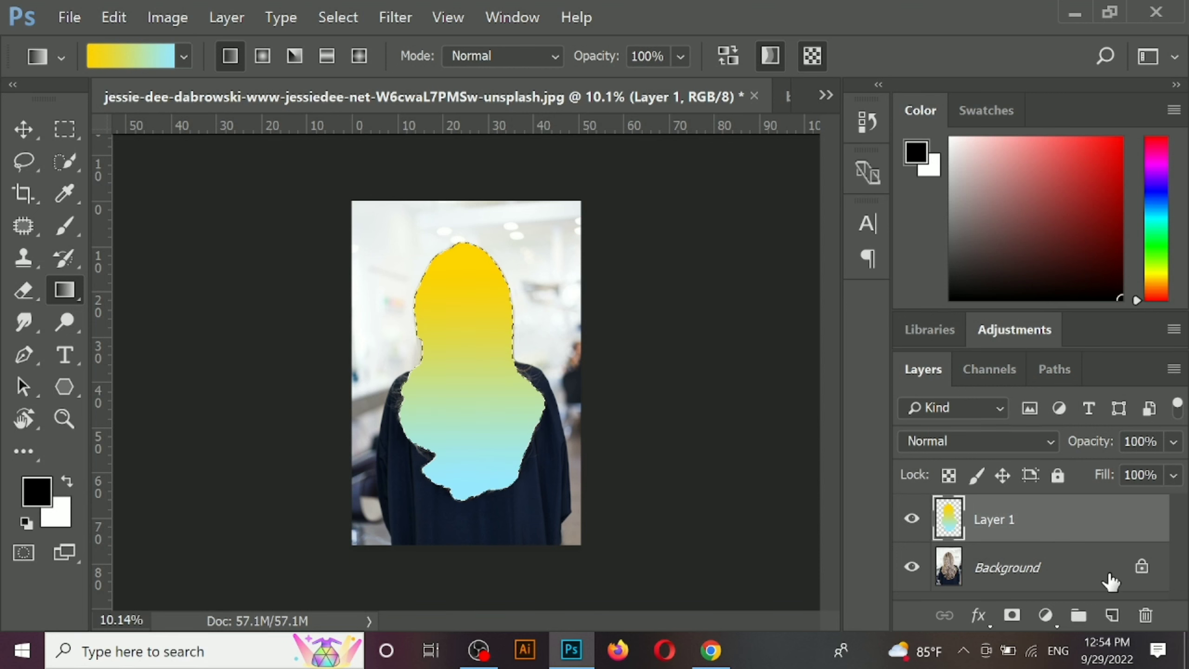
click(957, 447)
click(937, 453)
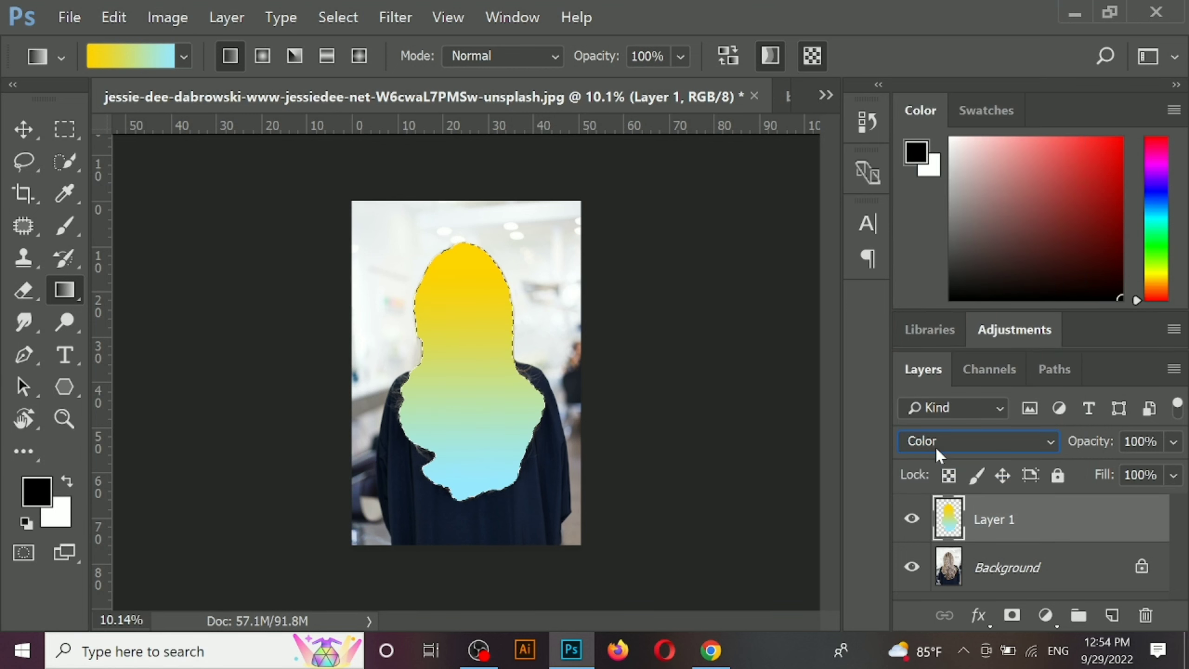
click(34, 132)
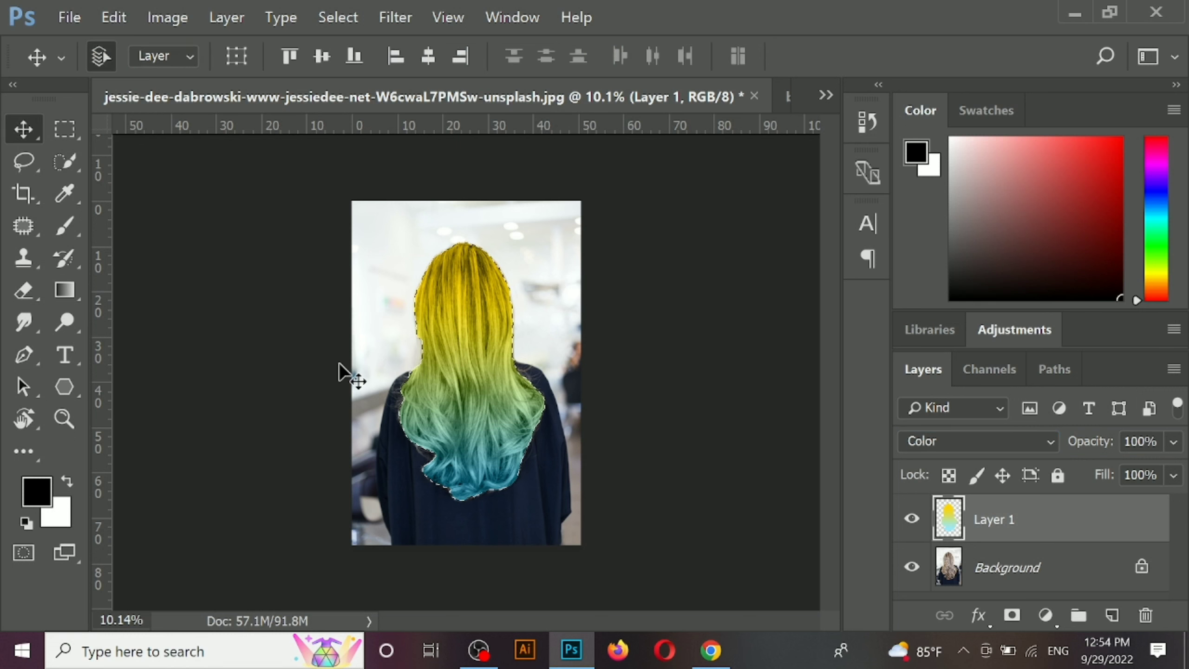
click(340, 367)
key(ctrl+d)
Inspect the yellow-to-blue hair and compare it with the original by hiding and showing Layer 1.
scroll(492, 382, up, 4)
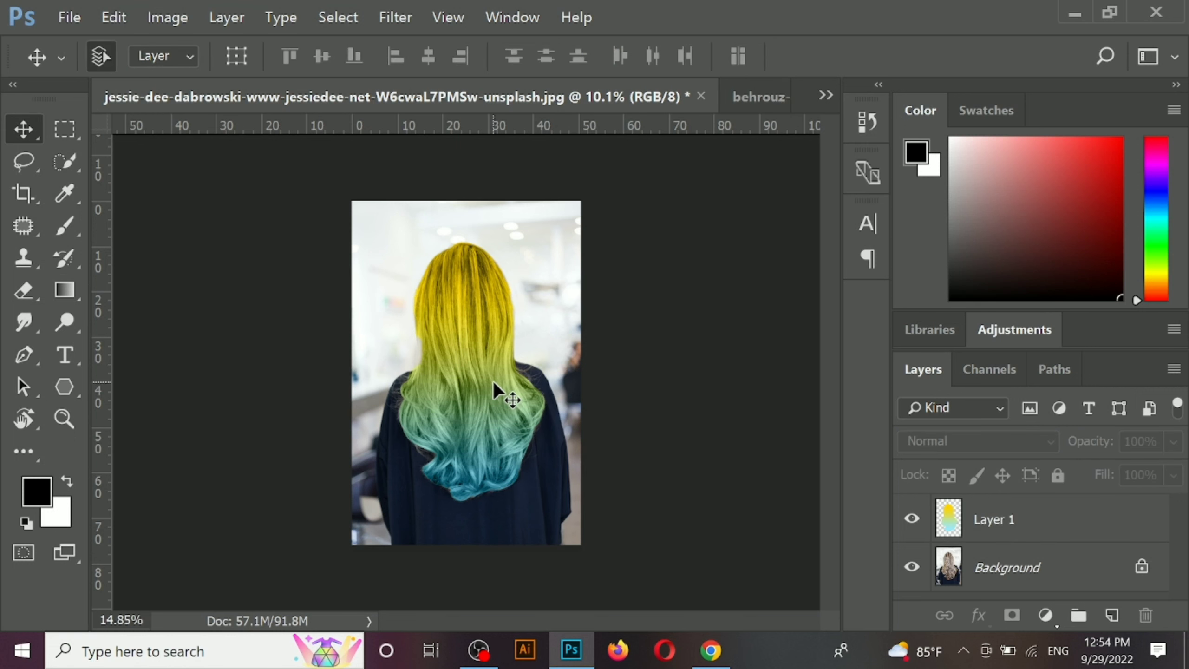
scroll(515, 389, down, 5)
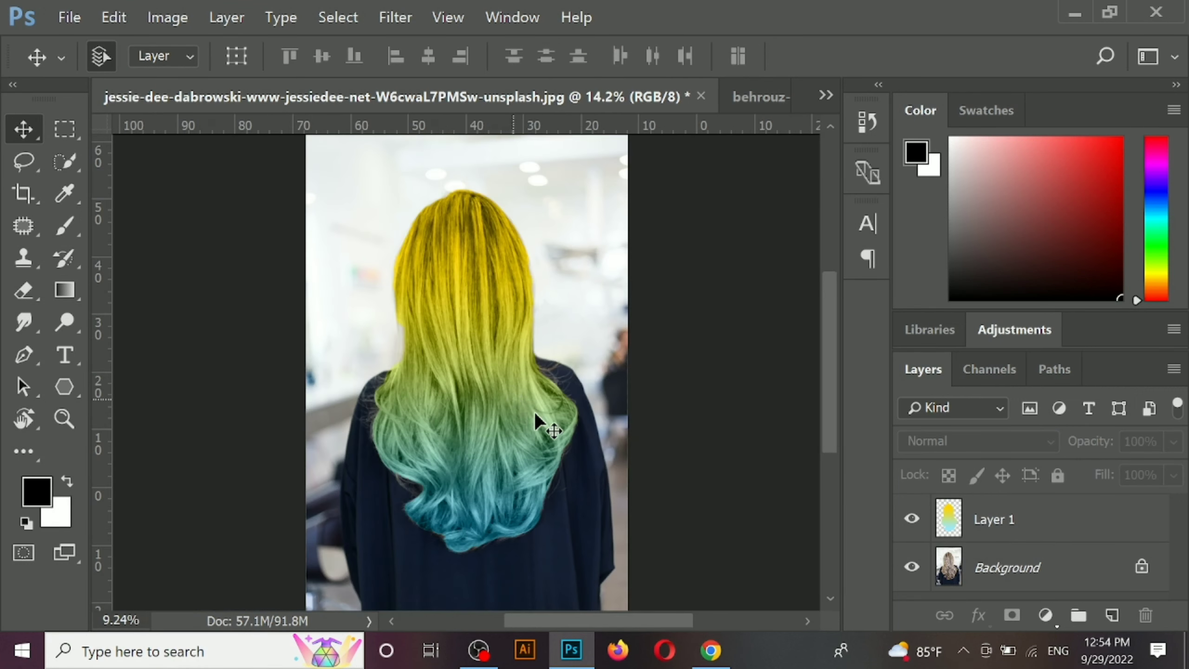
scroll(633, 464, up, 2)
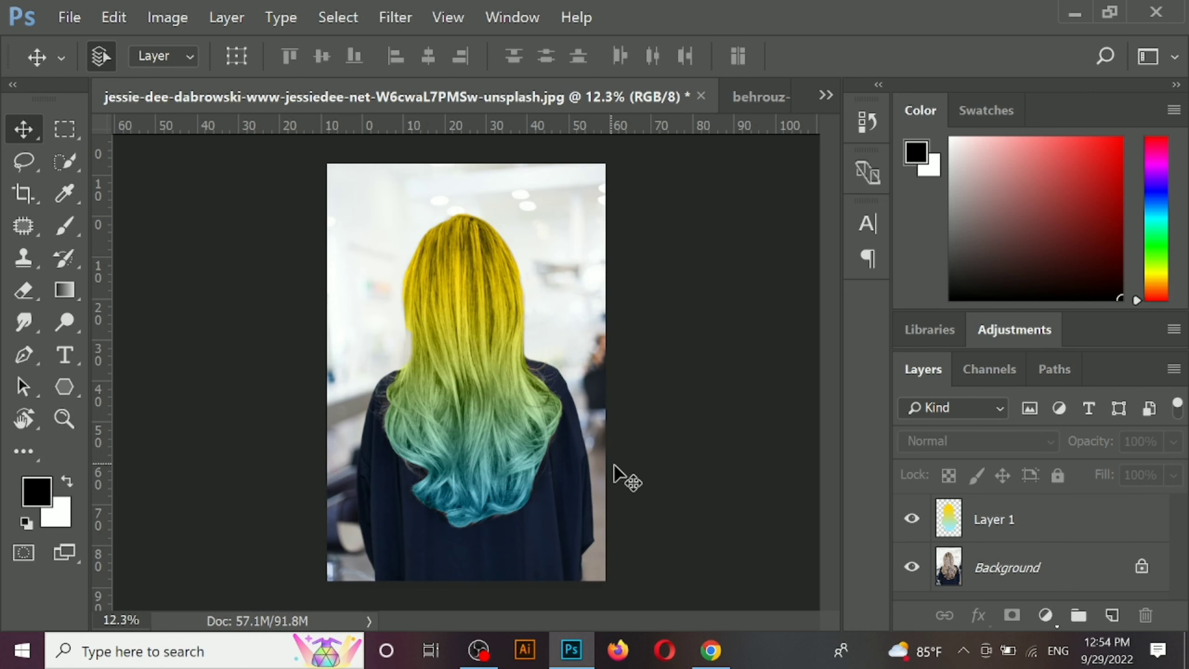
click(911, 519)
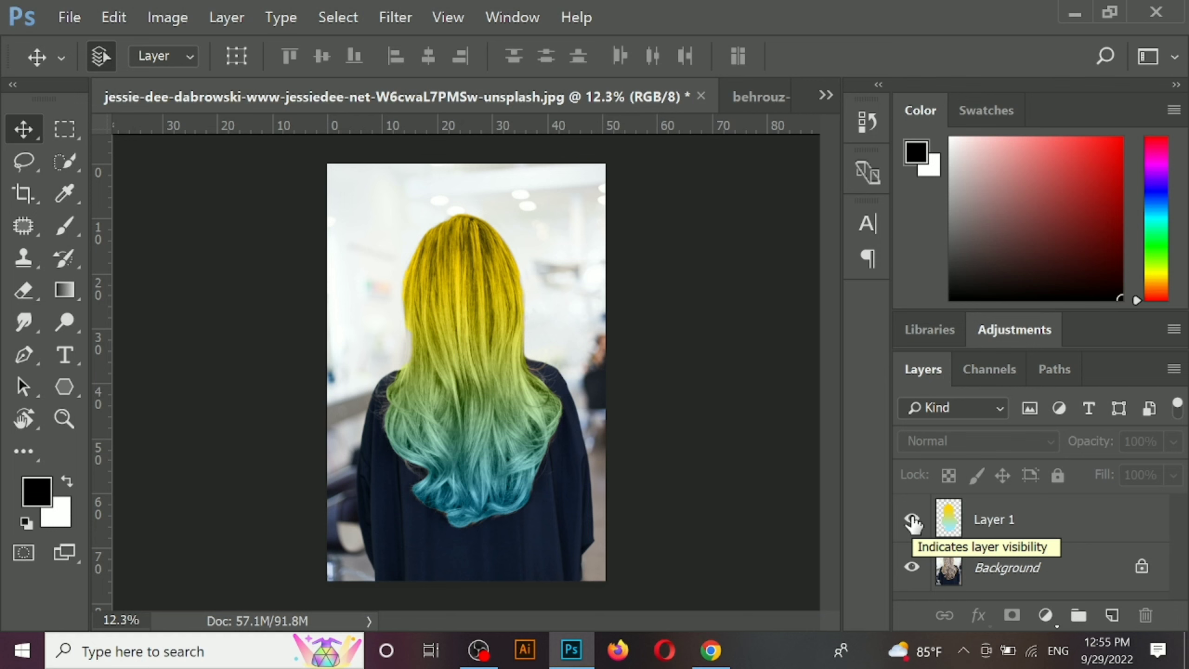
click(912, 520)
click(912, 520)
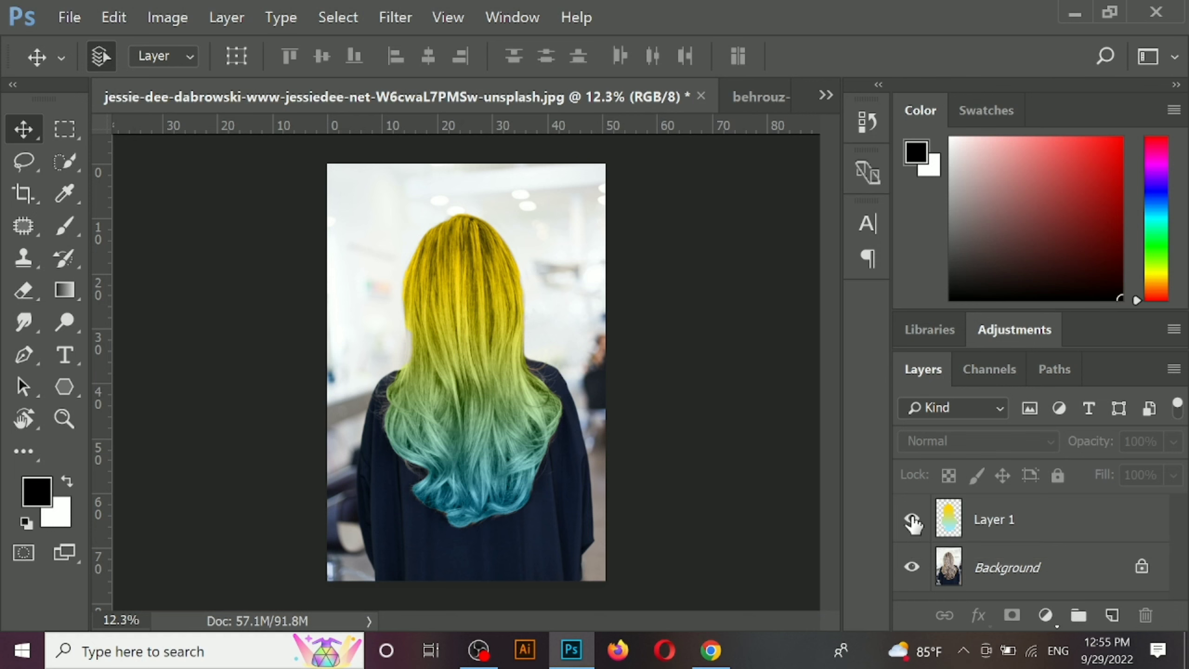
click(912, 521)
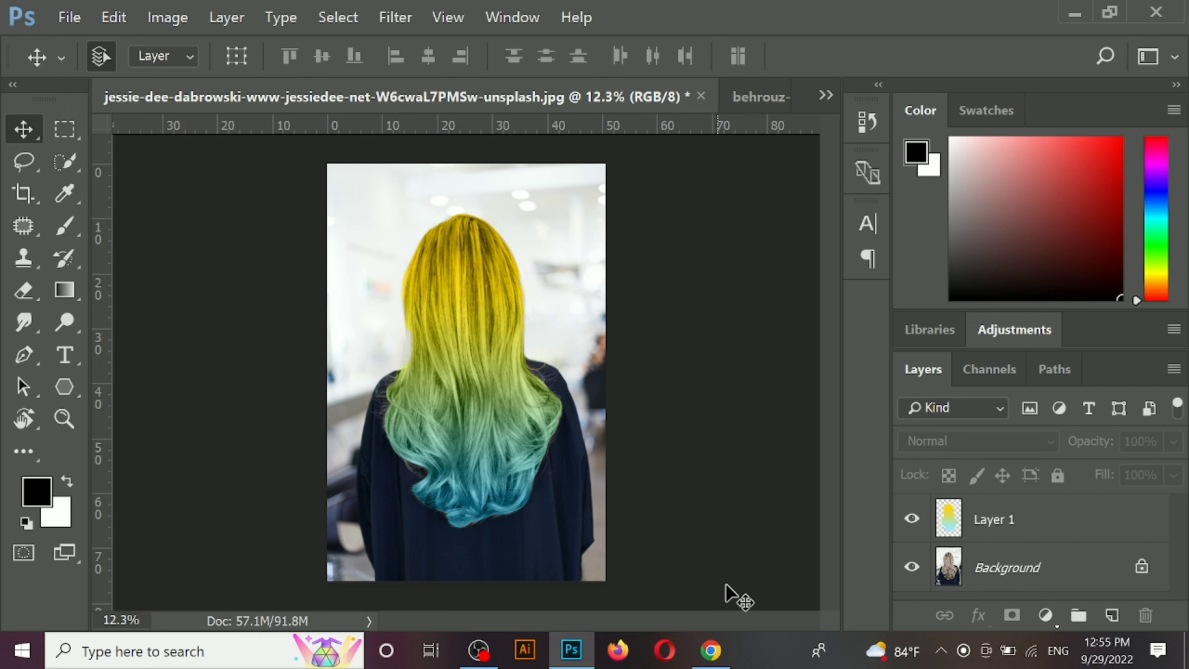
click(913, 519)
click(913, 518)
scroll(632, 500, down, 3)
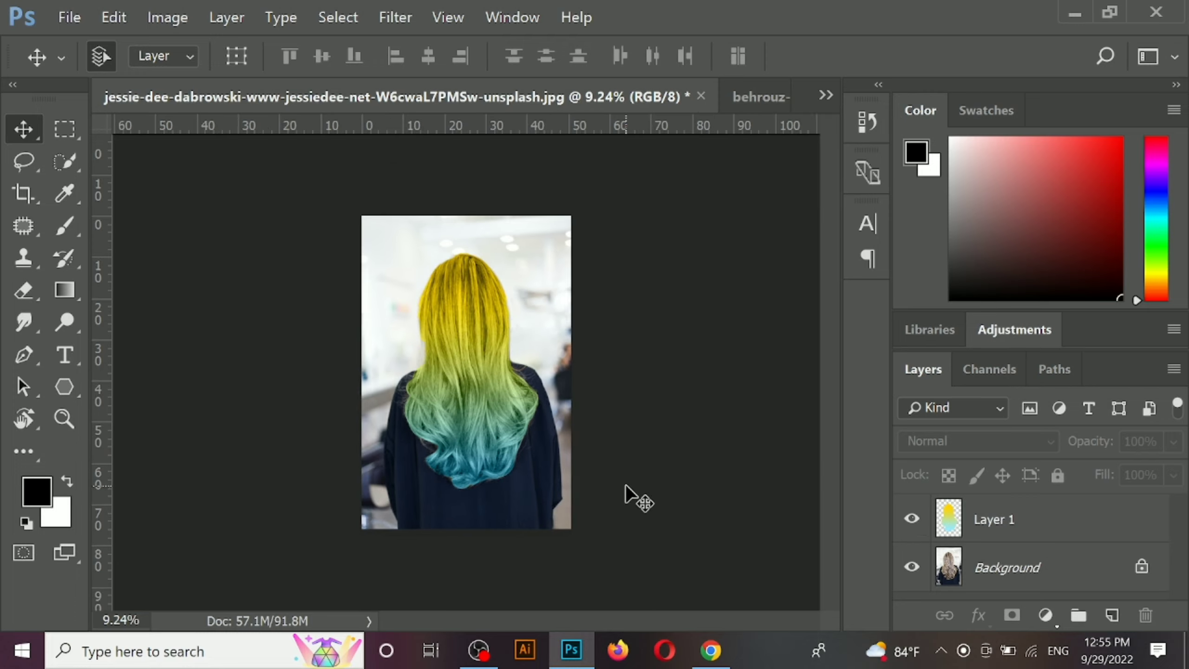